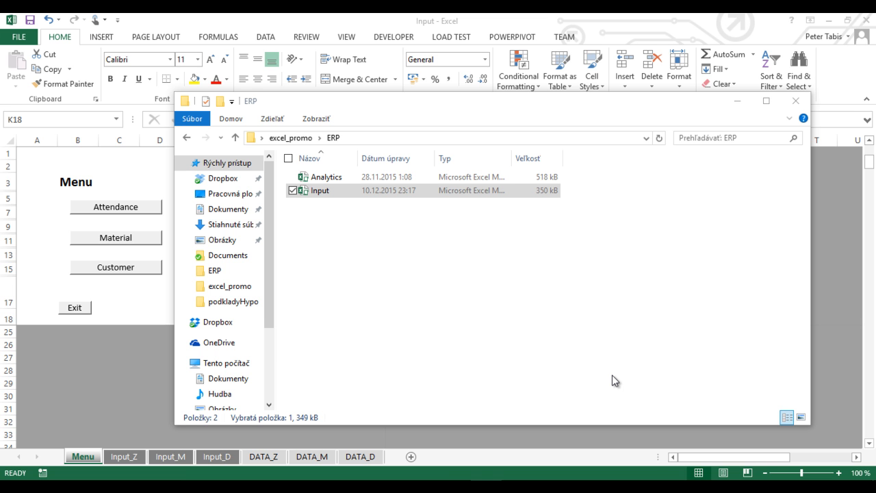
# - Point out the Analytics and Input workbooks in the ERP folder and return to the Input workbook's menu sheet
pyautogui.click(342, 176)
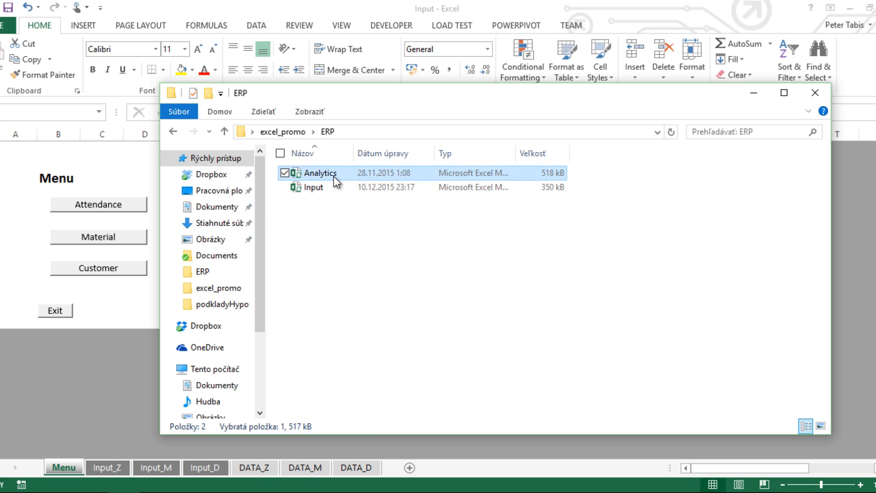
pyautogui.click(334, 186)
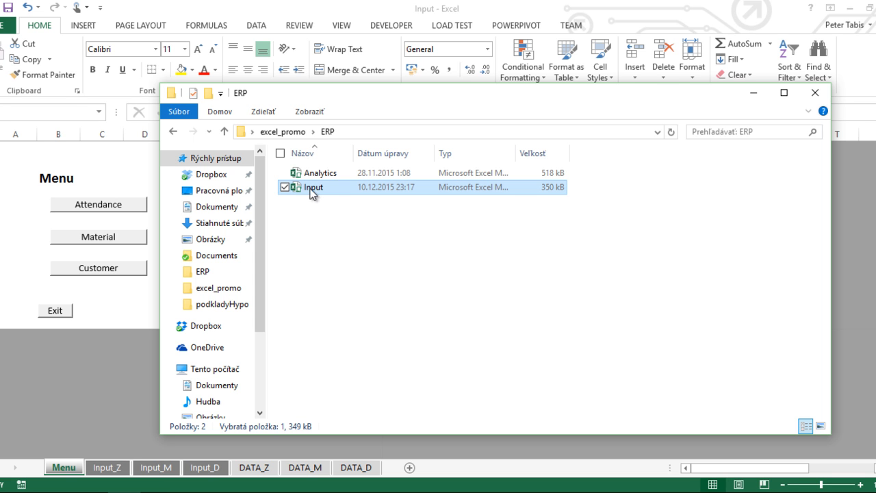
pyautogui.click(106, 317)
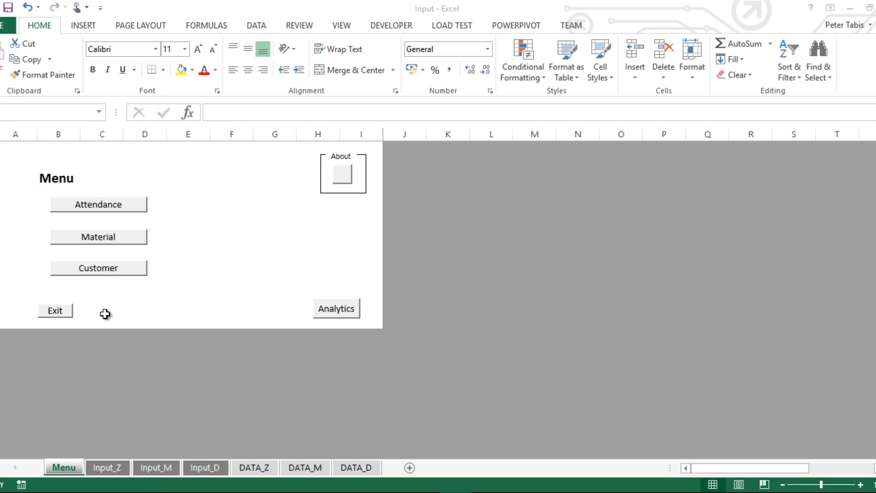
pyautogui.click(223, 267)
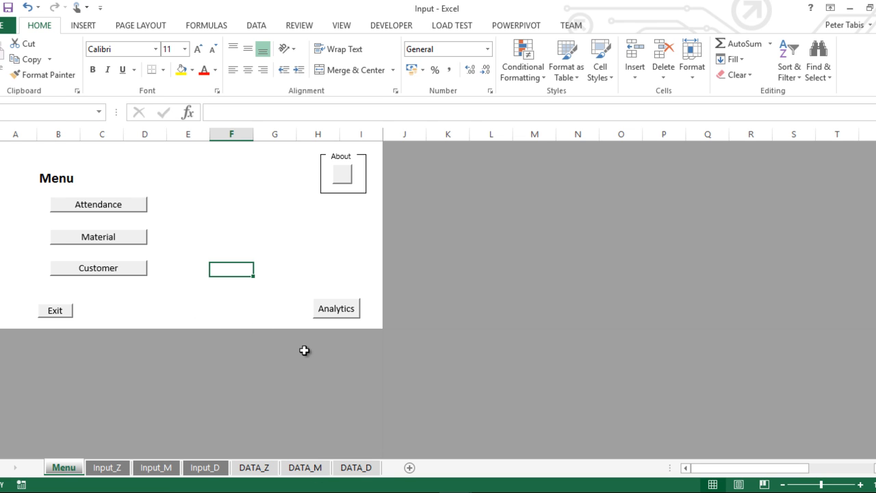
# - View the About information with the provider's contact details, move its message box aside and close it
pyautogui.click(342, 173)
pyautogui.moveTo(428, 199); pyautogui.dragTo(594, 203)
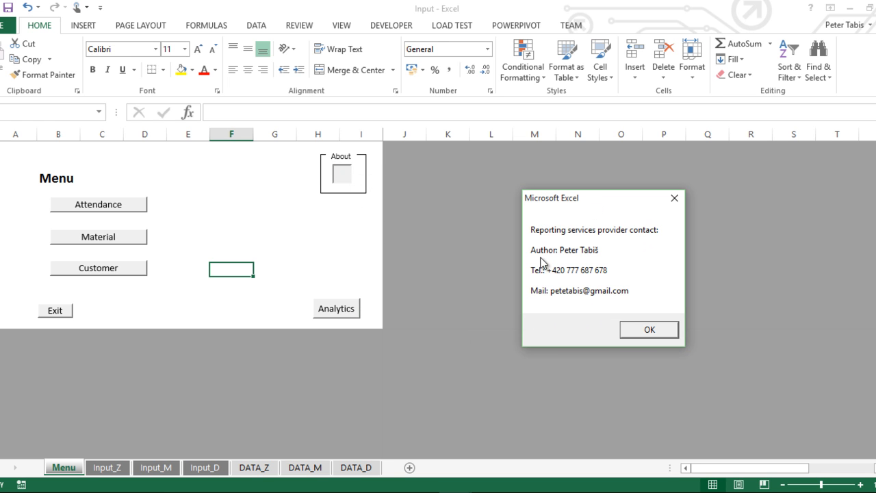
pyautogui.click(674, 207)
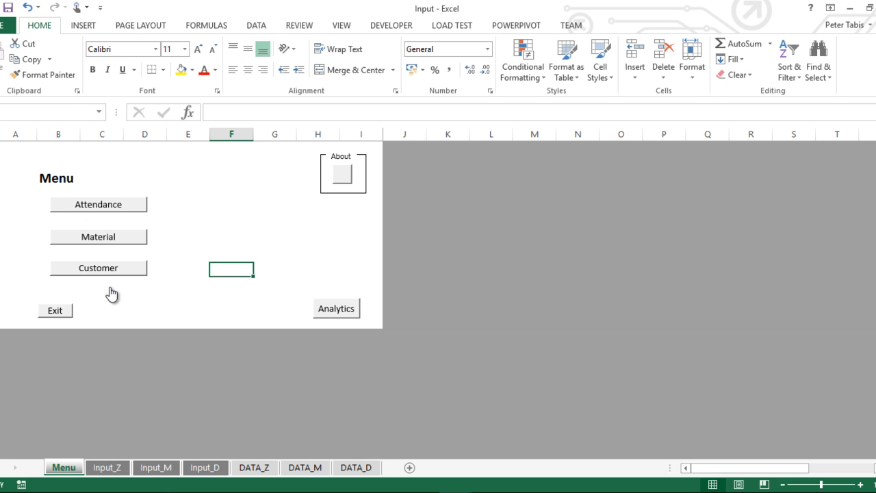
# - View the Attendance form and the Material form in turn, returning to the menu after each
pyautogui.click(105, 213)
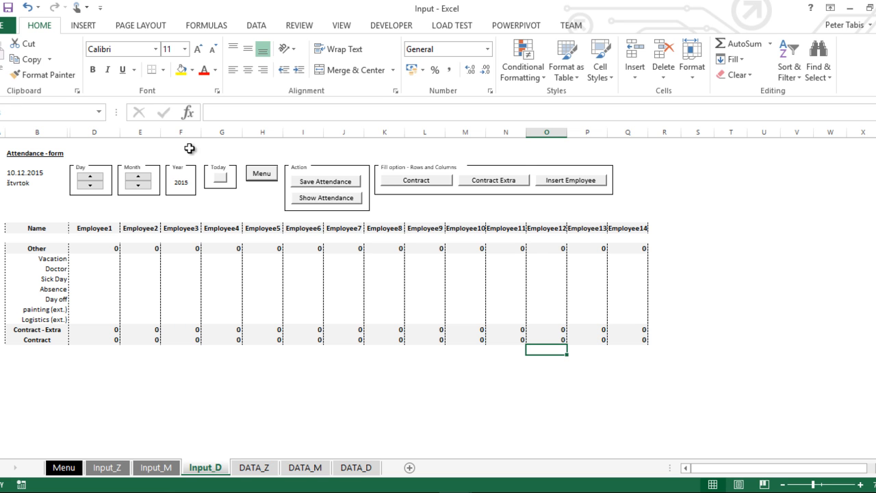
pyautogui.click(254, 175)
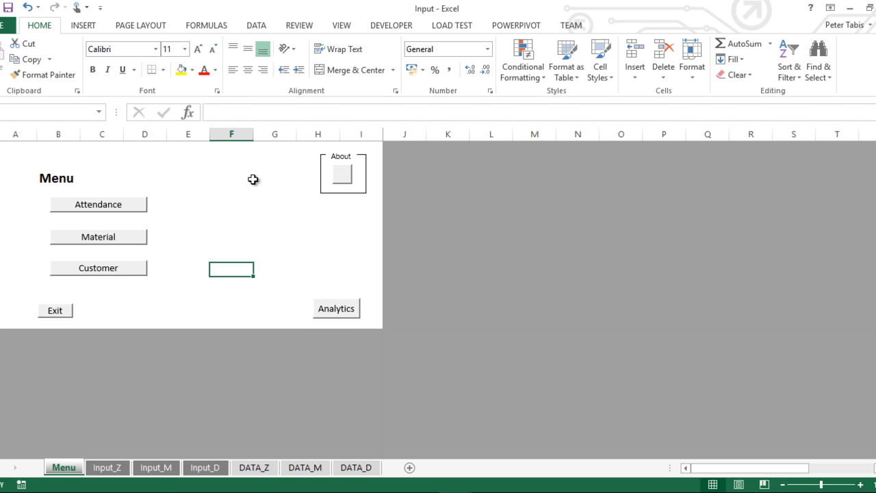
pyautogui.click(108, 239)
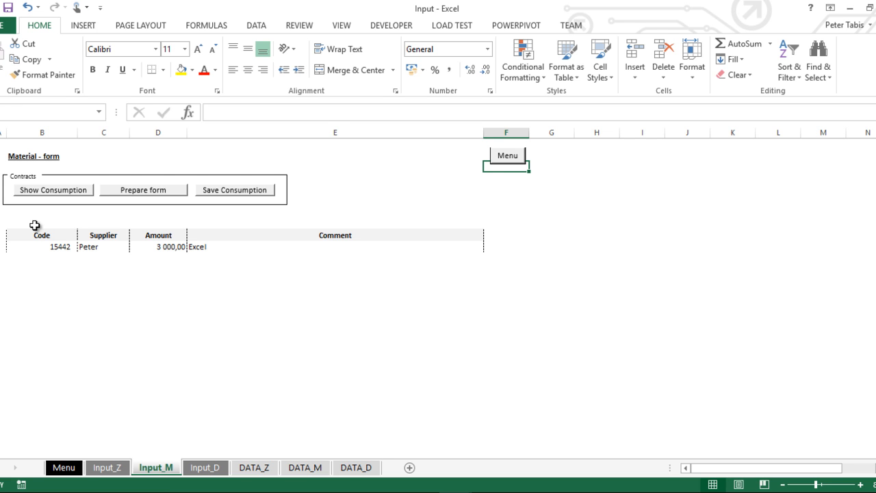
pyautogui.click(507, 156)
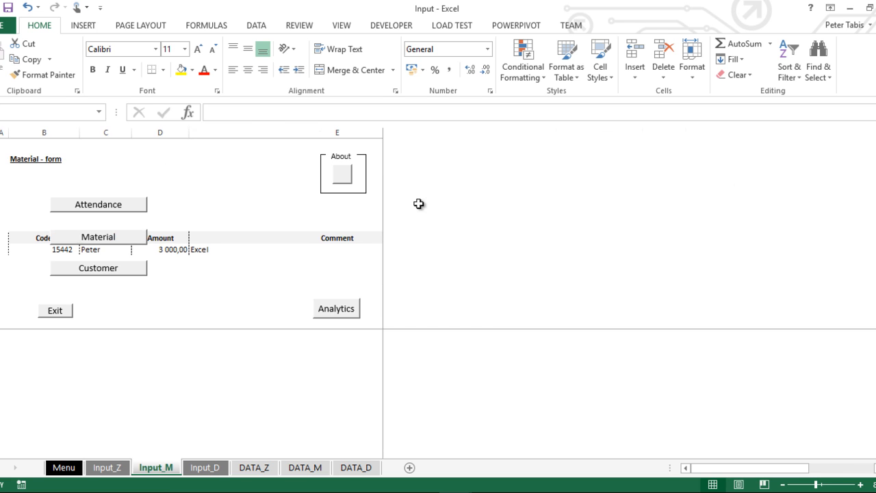
# - Open the Customer contracts form, highlight its Contracts and Options button groups, and return to the menu
pyautogui.click(108, 268)
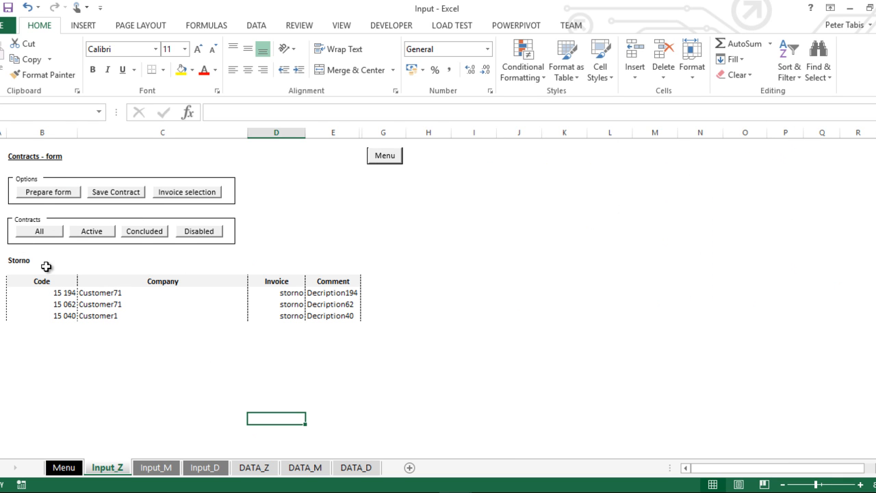
pyautogui.moveTo(263, 252); pyautogui.dragTo(4, 240)
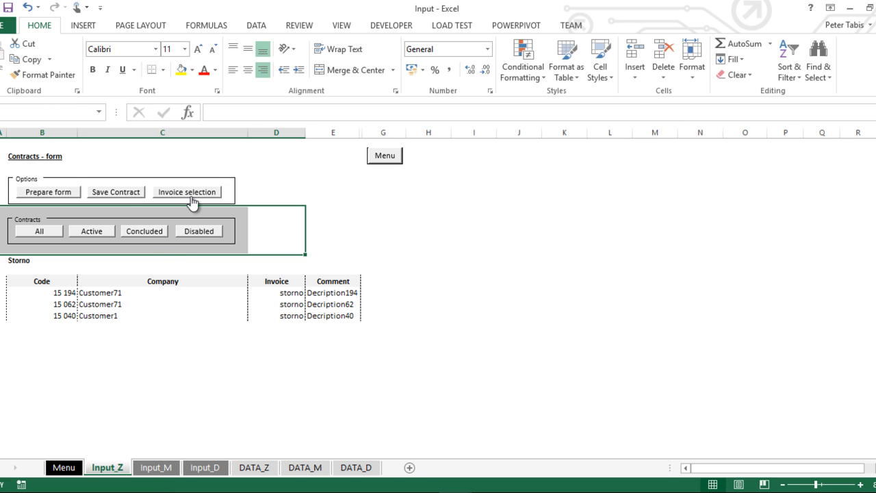
pyautogui.moveTo(280, 177); pyautogui.dragTo(1, 201)
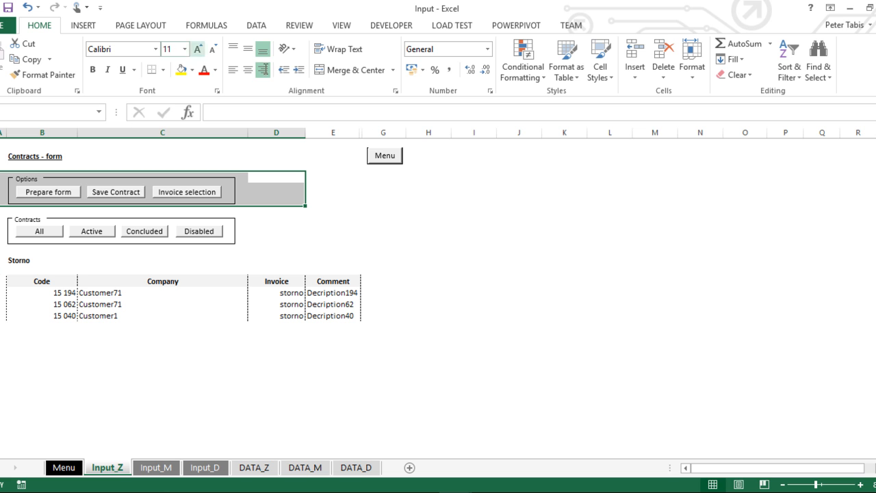
pyautogui.click(385, 156)
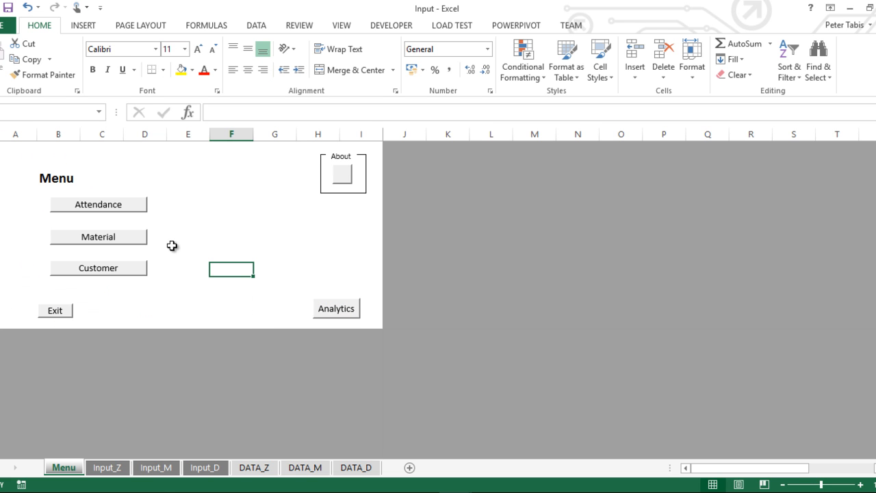
# - Open the Attendance form from the menu and highlight its control area and the employee table
pyautogui.moveTo(20, 198); pyautogui.dragTo(177, 209)
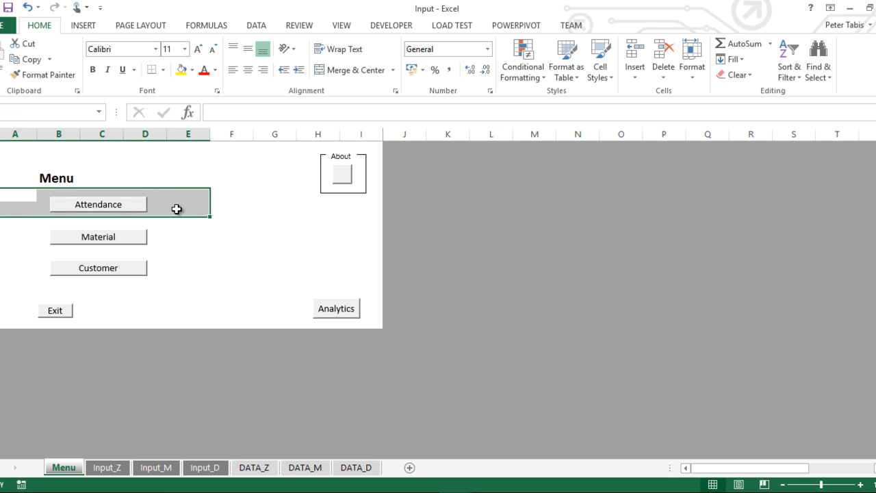
pyautogui.click(115, 204)
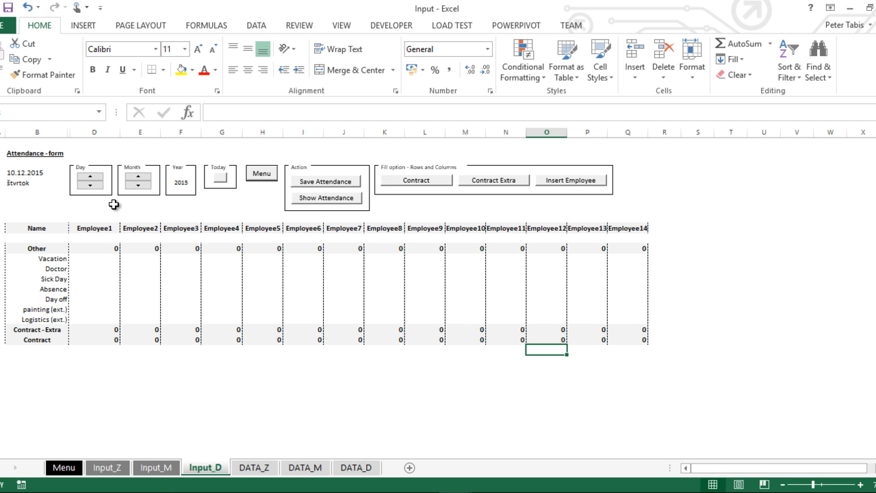
pyautogui.click(657, 200)
pyautogui.moveTo(630, 202); pyautogui.dragTo(2, 144)
pyautogui.moveTo(665, 370); pyautogui.dragTo(3, 219)
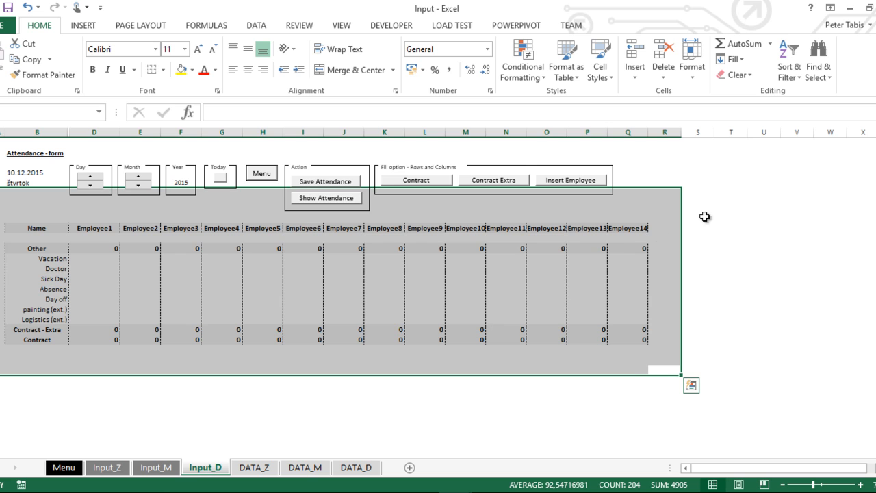
pyautogui.click(729, 183)
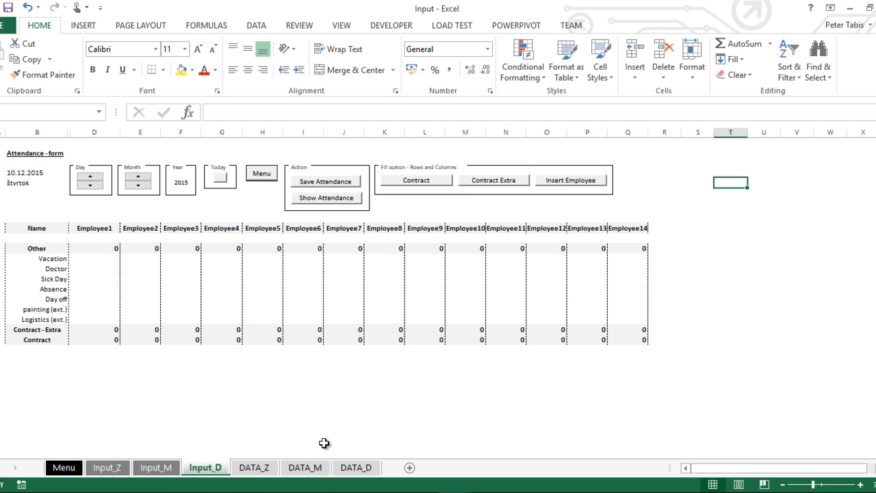
# - Open the DATA_D sheet and examine the stored attendance records around Employee10 and Employee11
pyautogui.click(356, 468)
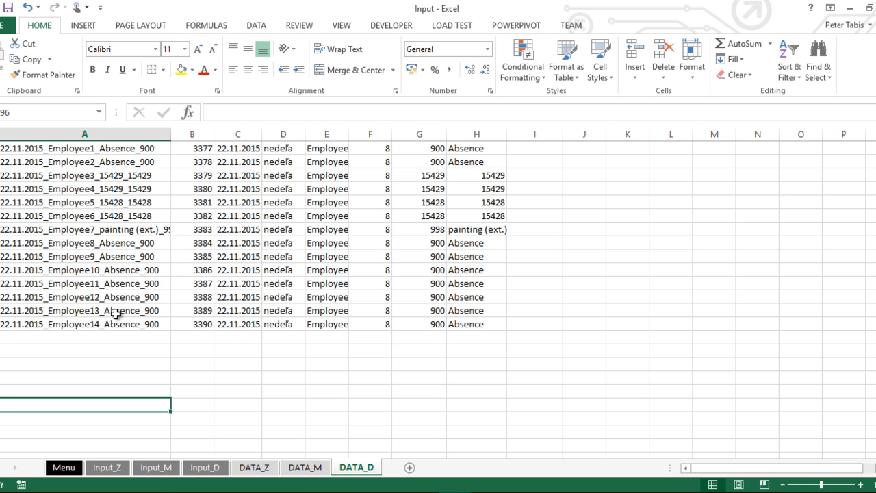
pyautogui.click(89, 281)
pyautogui.hotkey('shift', 'Up')
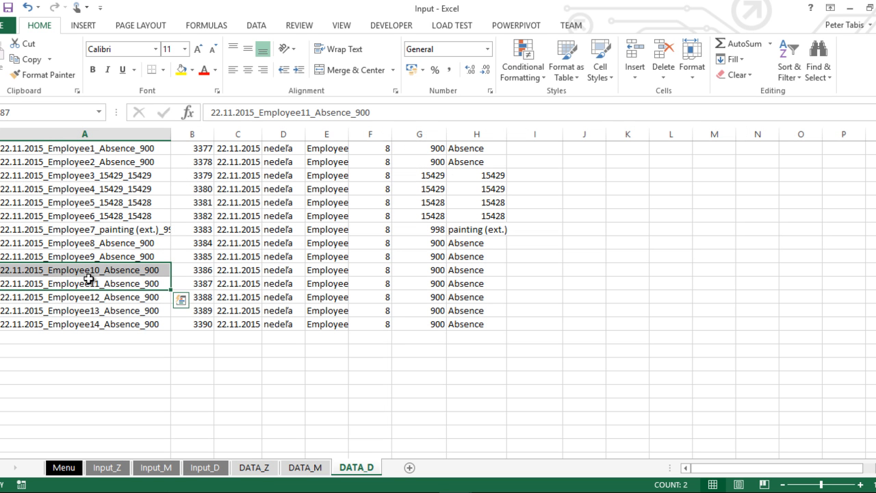
pyautogui.hotkey('shift', 'Up')
pyautogui.press('Up')
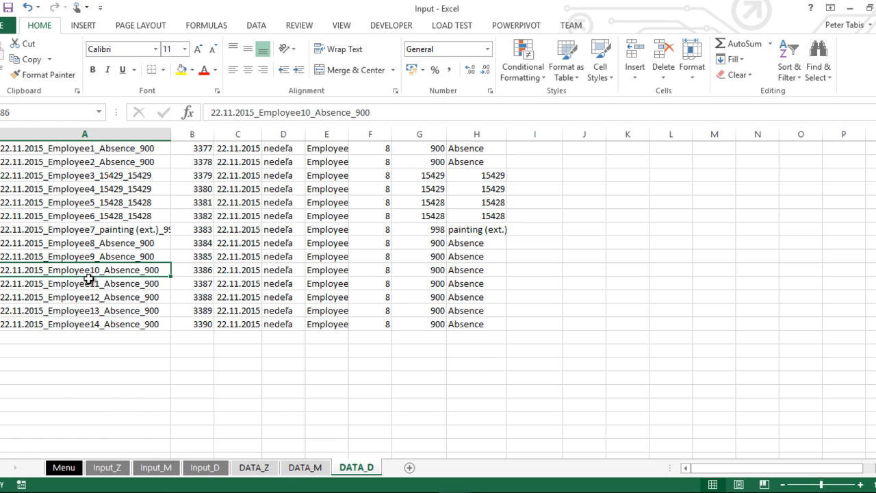
# - Go to the start of the attendance data and highlight its header row beginning at ID
pyautogui.hotkey('ctrl', 'Home')
pyautogui.press('Right')
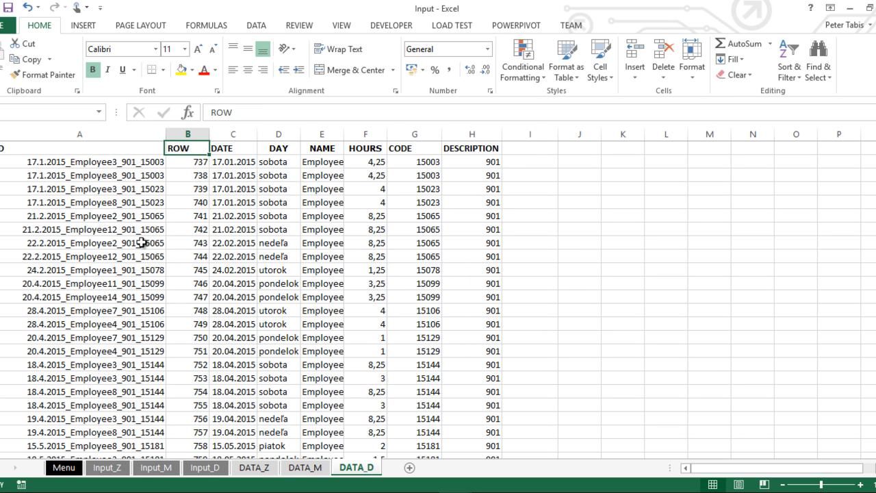
pyautogui.press('Left')
pyautogui.hotkey('shift', 'Right')
pyautogui.hotkey('shift', 'Right')
pyautogui.hotkey('shift', 'Right')
pyautogui.hotkey('shift', 'Right')
pyautogui.hotkey('shift', 'Right')
pyautogui.hotkey('shift', 'Right')
pyautogui.hotkey('shift', 'Right')
pyautogui.hotkey('shift', 'Right')
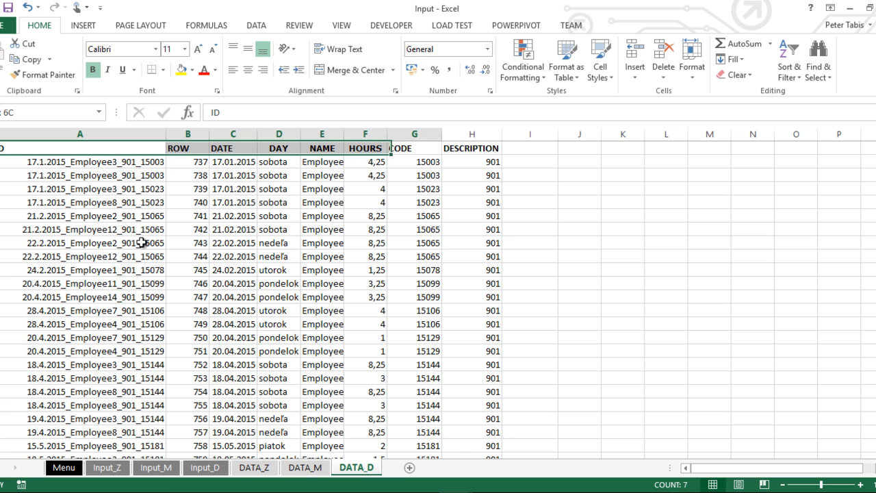
pyautogui.hotkey('ctrl', 'q')
pyautogui.press('Left')
pyautogui.press('Left')
pyautogui.press('Escape')
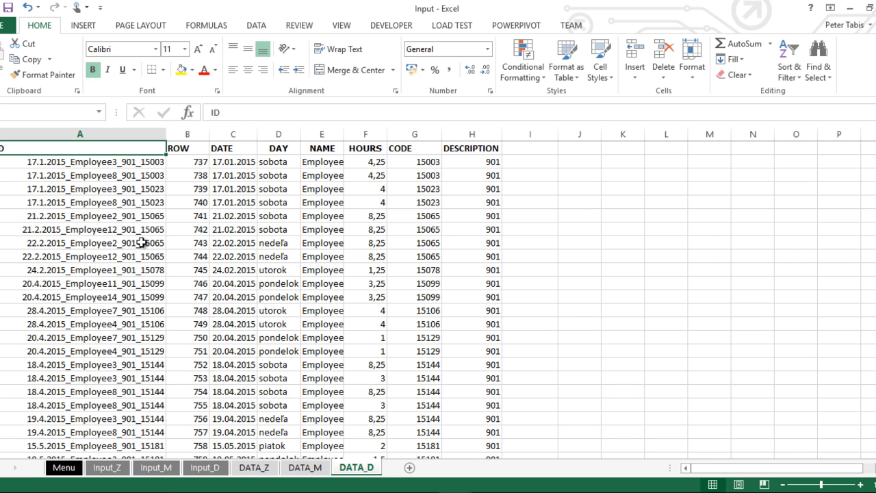
# - Check the last attendance record, return to the header row and go through the column headings up to DESCRIPTION
pyautogui.press('Down')
pyautogui.press('Down')
pyautogui.hotkey('ctrl', 'Down')
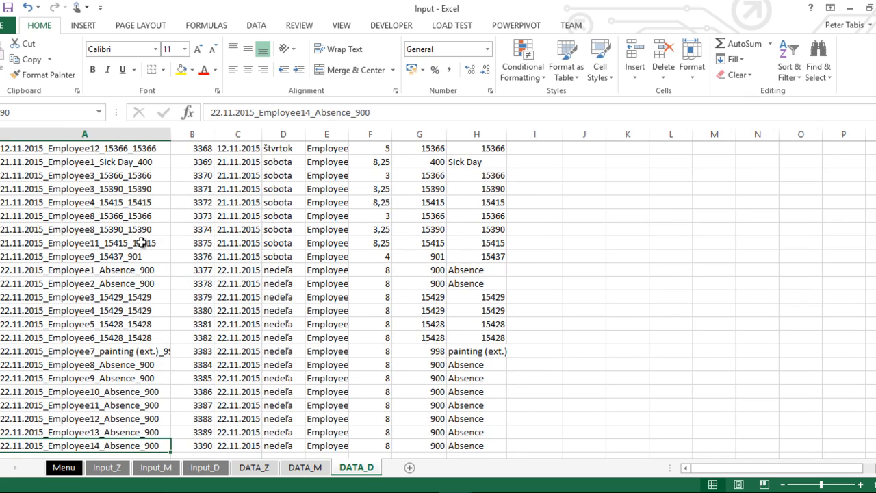
pyautogui.hotkey('ctrl', 'Up')
pyautogui.press('Right')
pyautogui.press('Right')
pyautogui.press('Right')
pyautogui.press('Right')
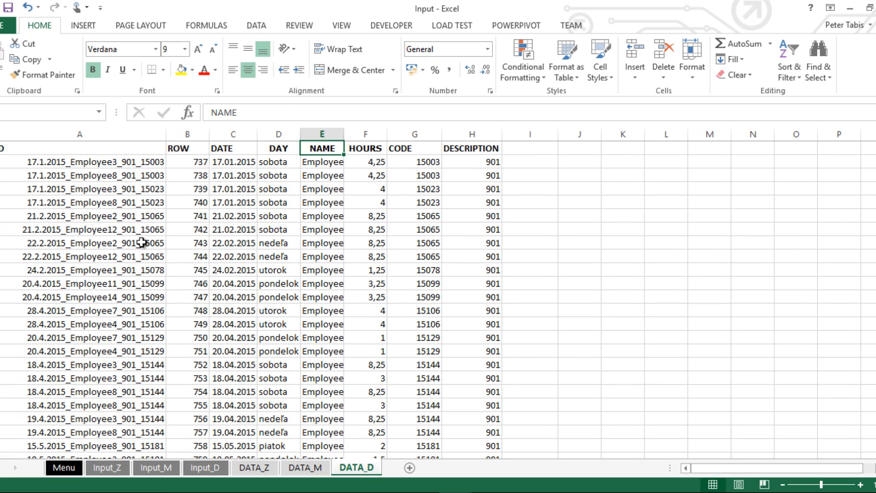
pyautogui.press('Right')
pyautogui.press('Right')
pyautogui.press('Right')
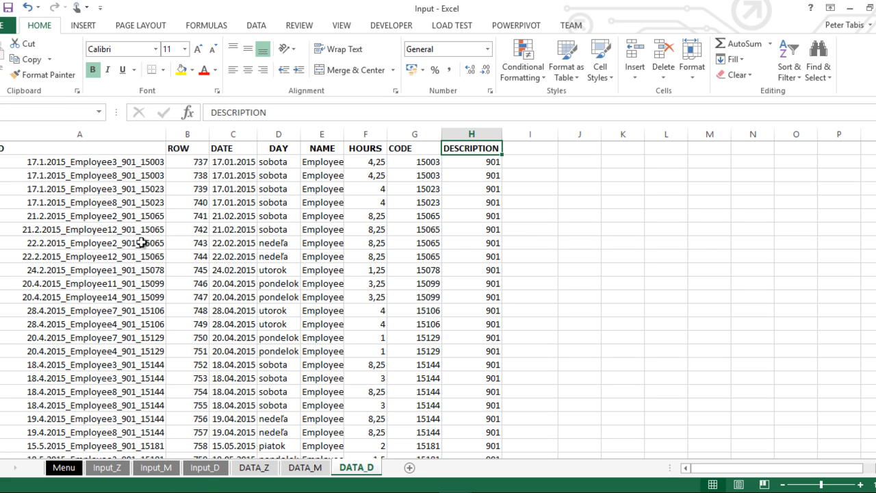
# - Return to the attendance form on the Input_D sheet and highlight its date controls
pyautogui.click(204, 469)
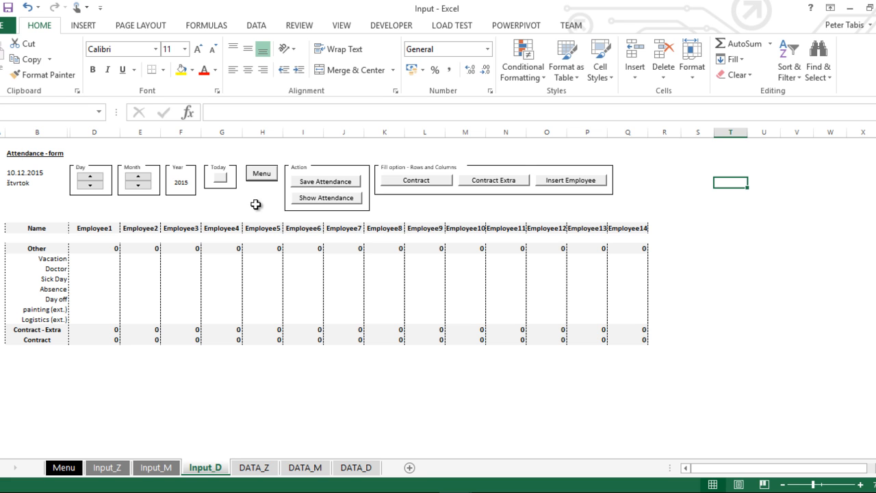
pyautogui.moveTo(235, 209); pyautogui.dragTo(3, 156)
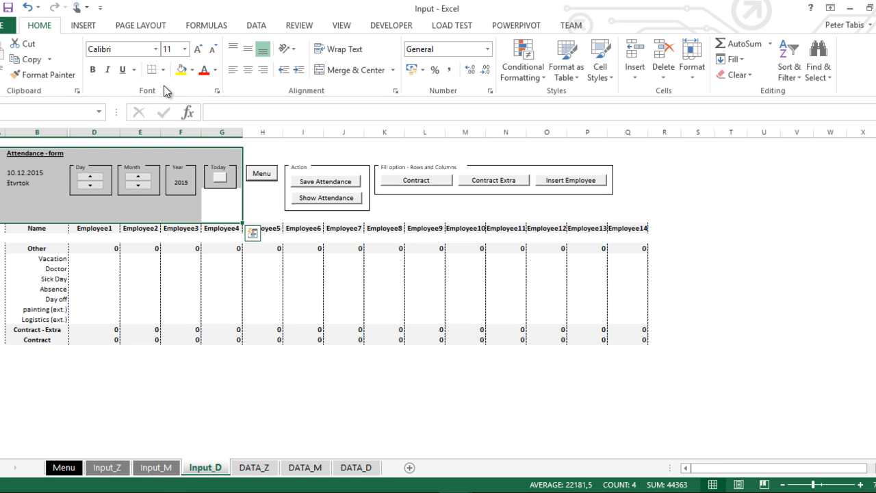
# - Set the attendance form's year to 2013
pyautogui.click(176, 186)
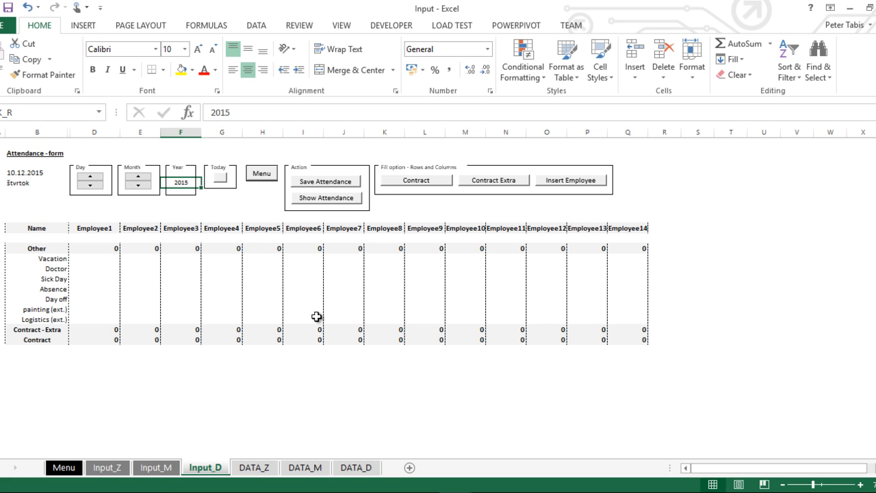
pyautogui.write('2013')
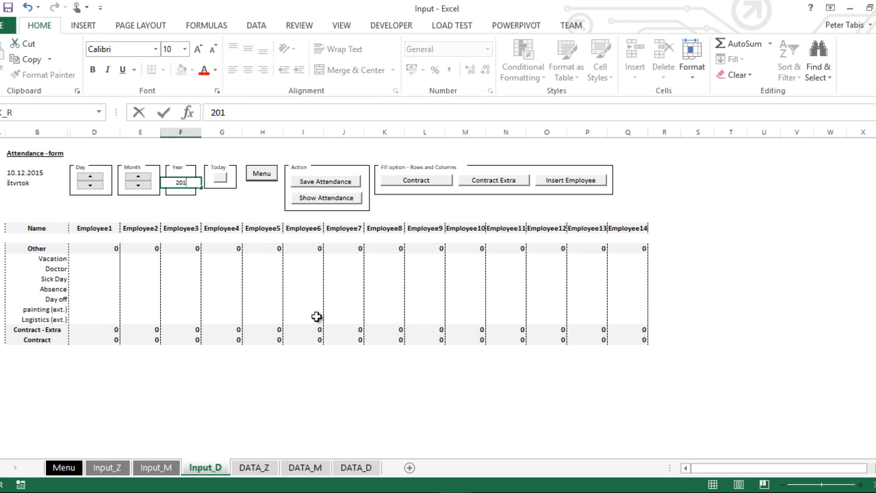
pyautogui.press('Return')
pyautogui.press('Up')
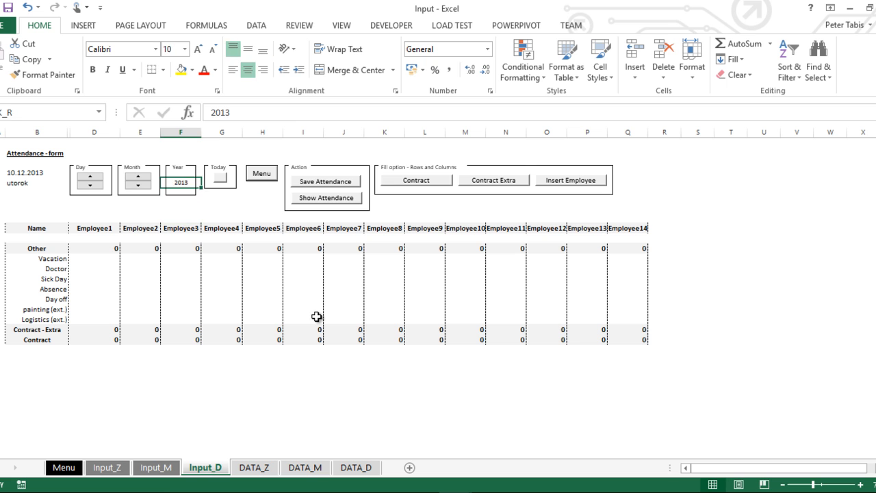
# - Change the attendance form's month to October and its day to 13
pyautogui.press('Left')
pyautogui.click(138, 184)
pyautogui.click(138, 185)
pyautogui.click(91, 177)
pyautogui.click(91, 177)
pyautogui.click(91, 177)
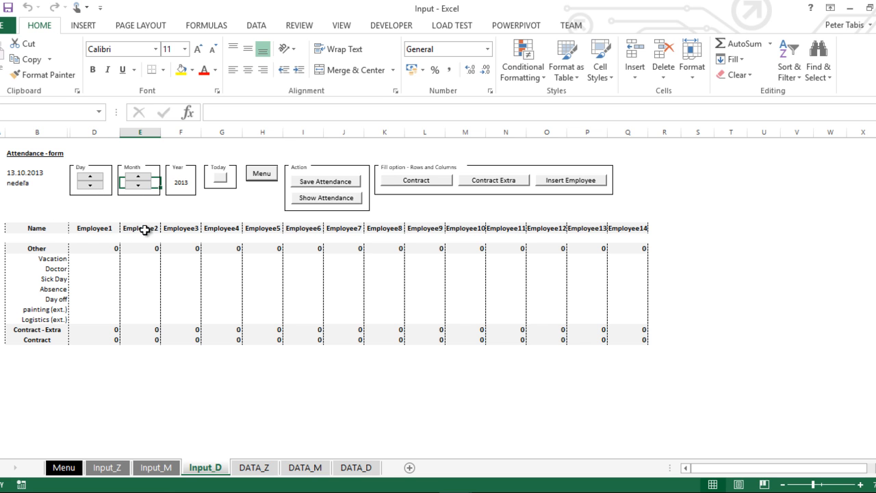
# - Reset the attendance form to today's date and inspect the date and weekday cells
pyautogui.click(221, 183)
pyautogui.click(12, 174)
pyautogui.click(15, 183)
pyautogui.click(12, 174)
pyautogui.click(17, 182)
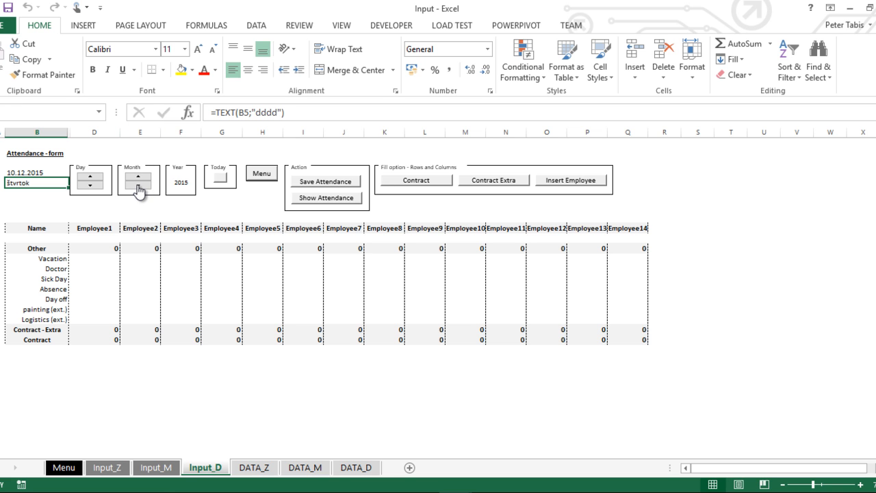
# - Set the attendance form's month back to September 2015
pyautogui.click(137, 186)
pyautogui.click(137, 185)
pyautogui.click(138, 186)
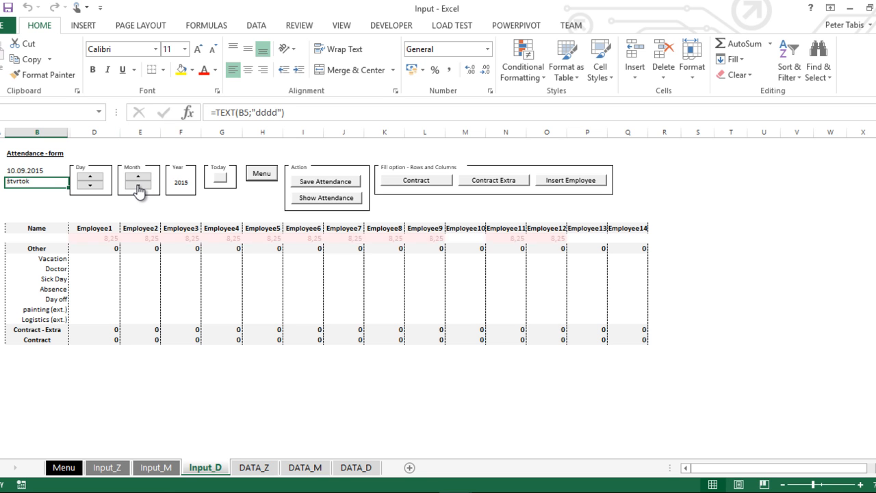
# - Inspect the form's date and the check row under the employee names, and show the attendance for 10.09.2015
pyautogui.click(28, 173)
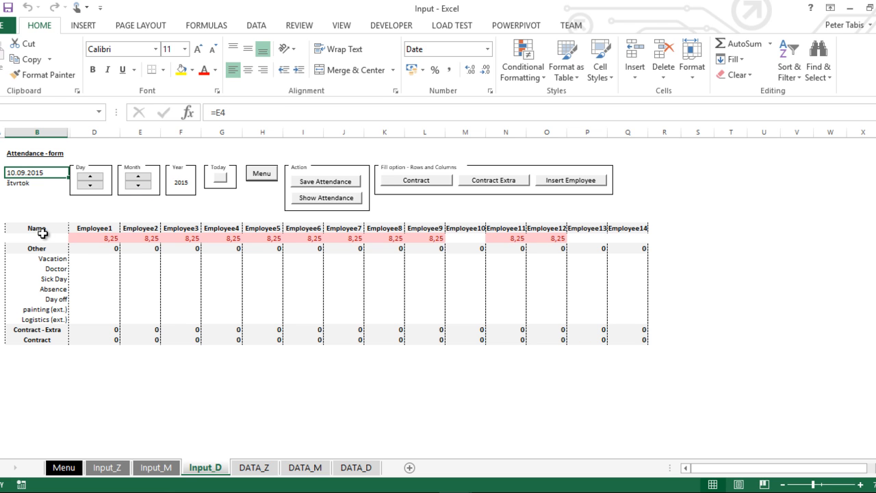
pyautogui.click(2, 238)
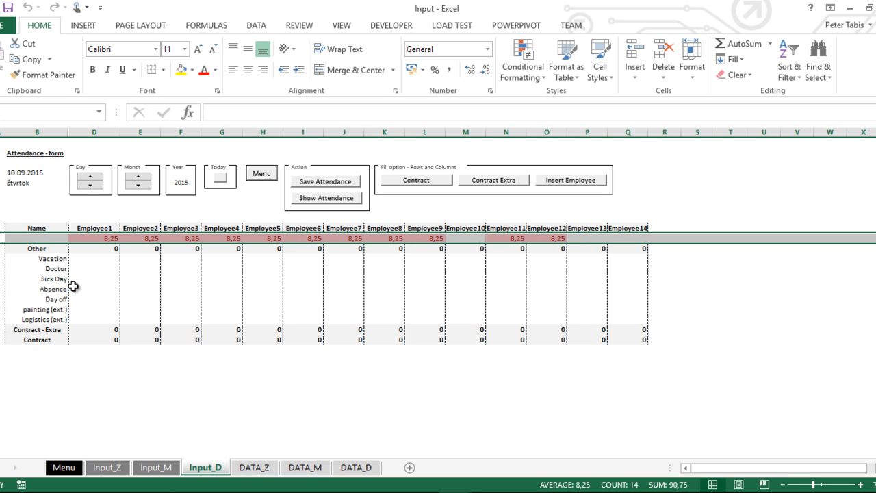
pyautogui.click(136, 382)
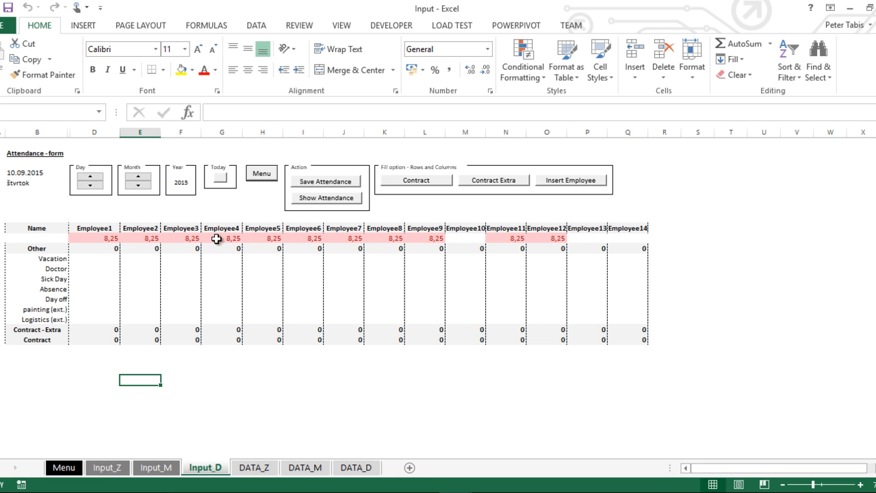
pyautogui.click(305, 198)
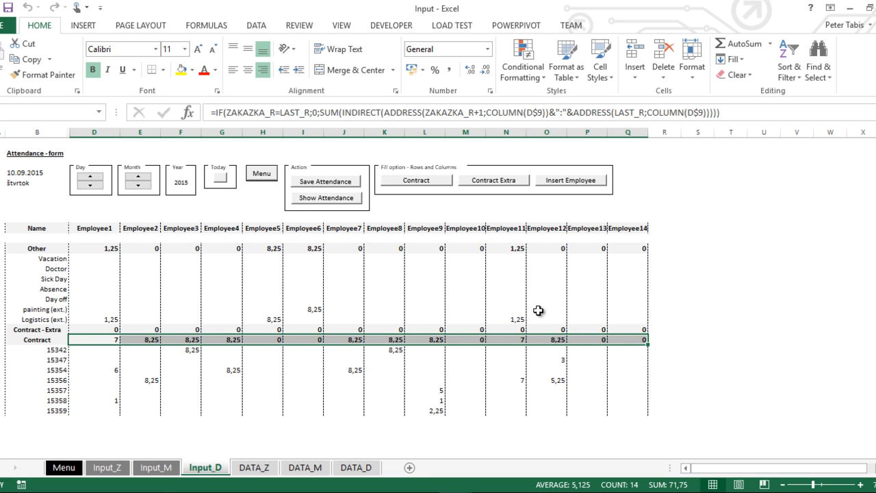
# - Examine the Other section's category rows from Vacation to Logistics (ext.) across the employees
pyautogui.moveTo(522, 318); pyautogui.dragTo(24, 309)
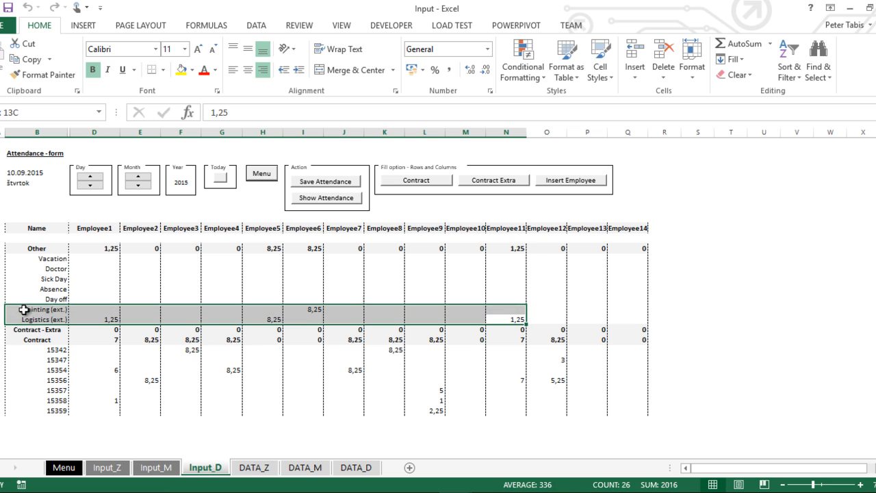
pyautogui.click(40, 390)
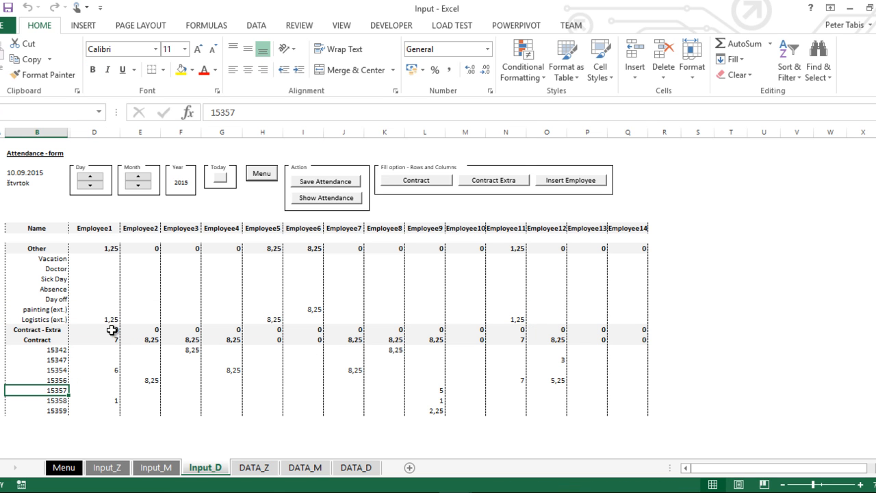
pyautogui.click(35, 261)
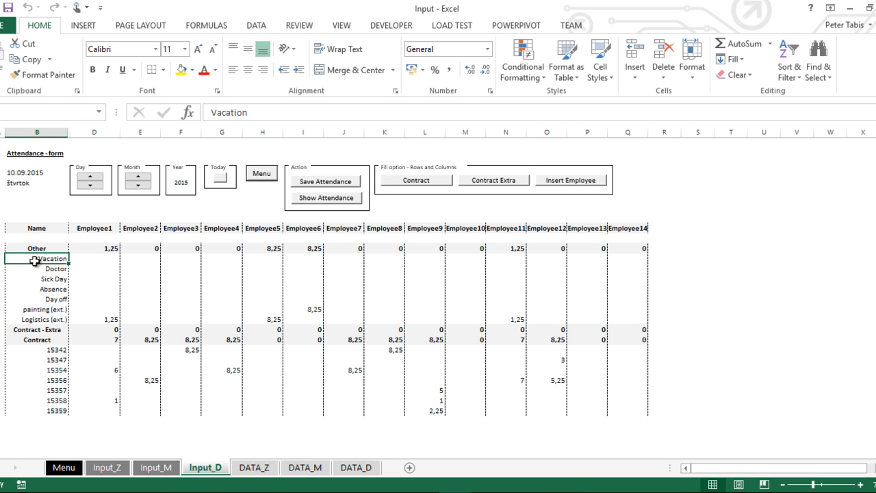
pyautogui.moveTo(34, 261); pyautogui.dragTo(43, 301)
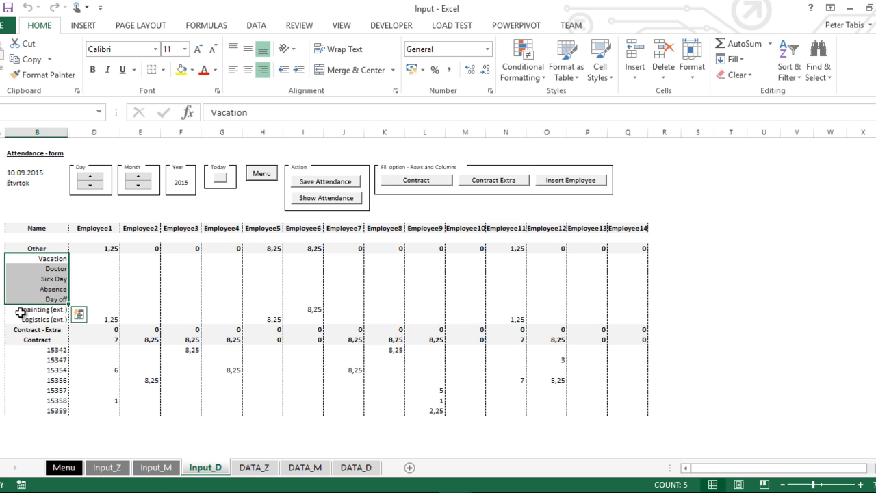
pyautogui.moveTo(21, 313)
pyautogui.mouseDown()
pyautogui.moveTo(419, 317)
pyautogui.moveTo(611, 309)
pyautogui.moveTo(636, 322)
pyautogui.mouseUp()
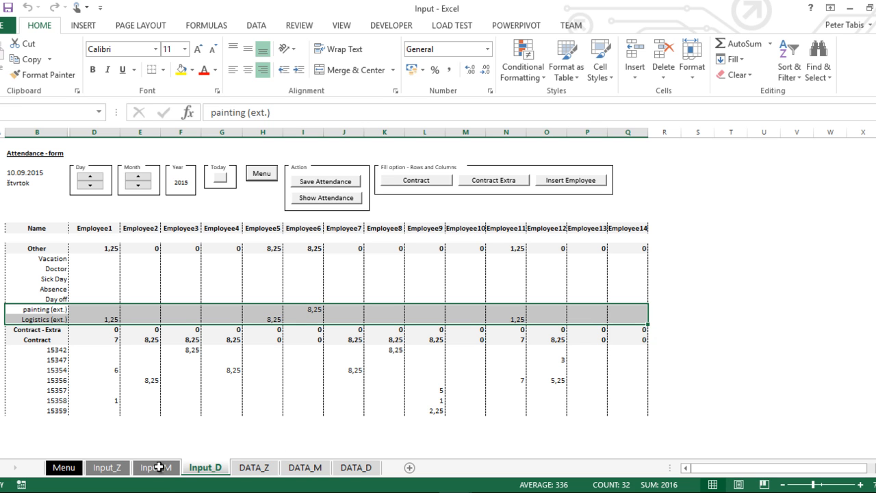
# - Examine the Contract - Extra row and all contract rows with their hours below the Contract heading
pyautogui.click(24, 329)
pyautogui.moveTo(281, 332); pyautogui.dragTo(638, 336)
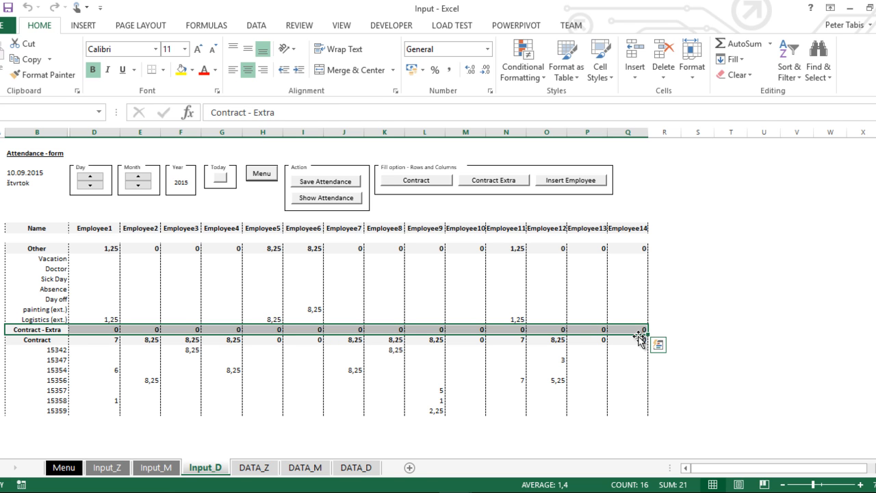
pyautogui.click(28, 348)
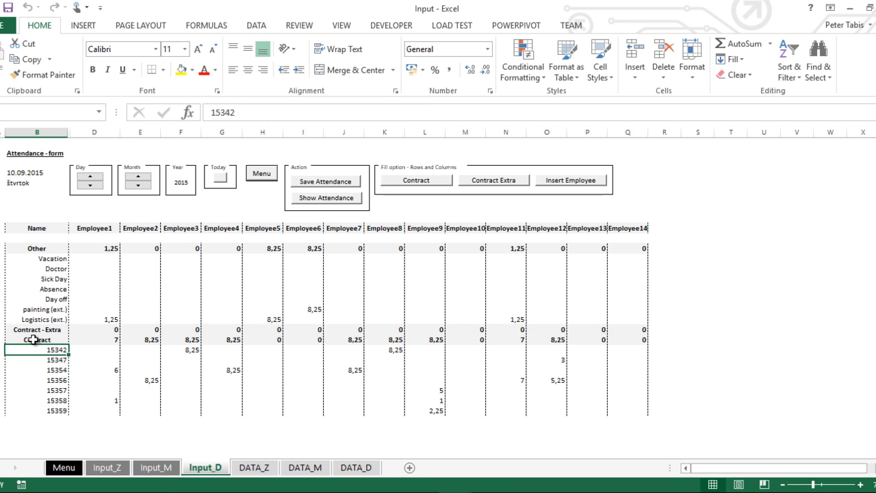
pyautogui.moveTo(35, 348); pyautogui.dragTo(616, 412)
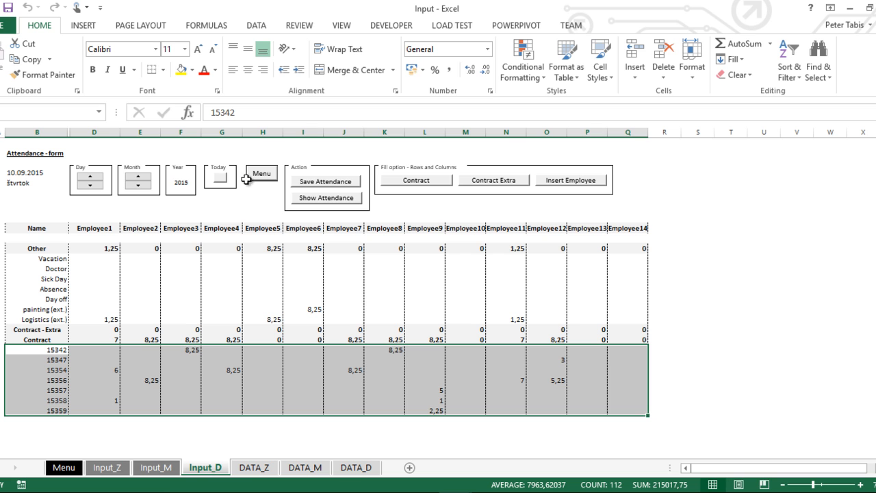
# - Reset the attendance form to today's date and show that day's attendance
pyautogui.click(222, 178)
pyautogui.click(323, 198)
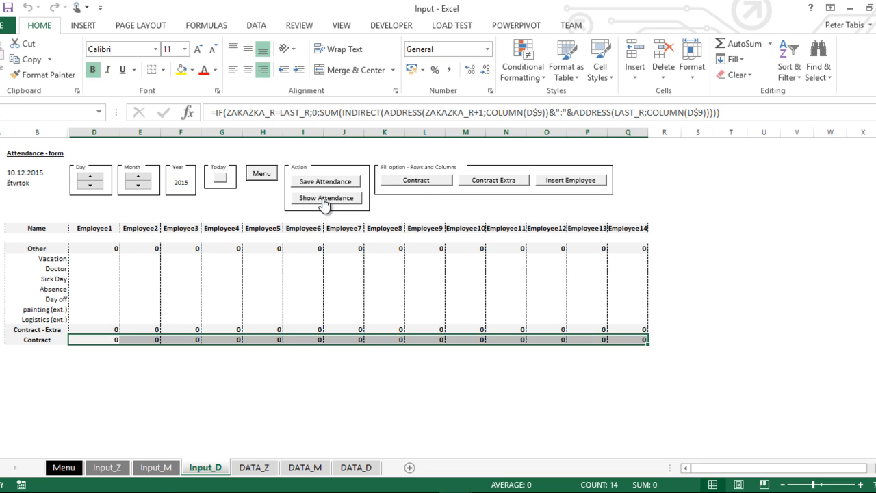
# - Add the scheduled contracts with Decription288, Decription289 and Decription290 to the form's Contract section
pyautogui.click(403, 183)
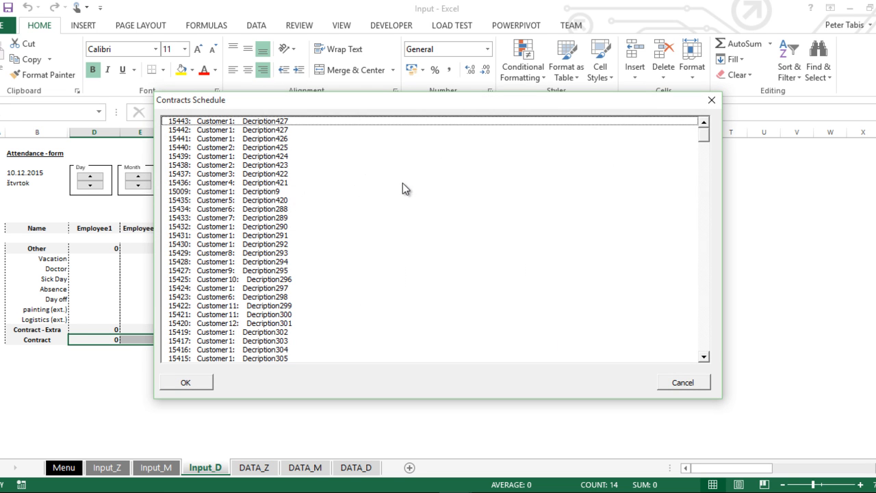
pyautogui.moveTo(275, 209); pyautogui.dragTo(259, 227)
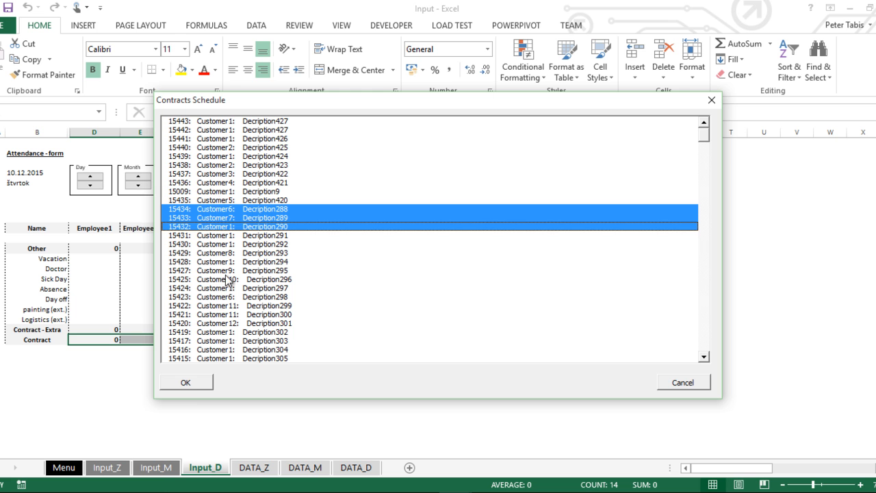
pyautogui.click(186, 383)
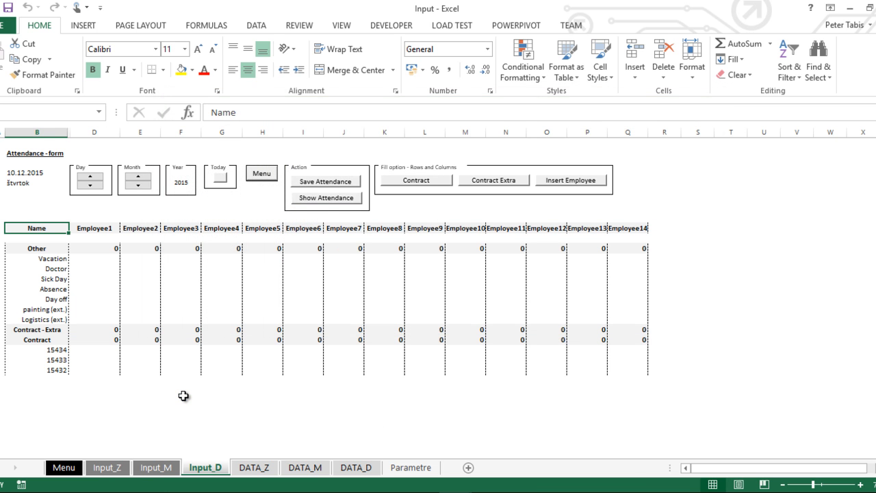
# - Add the scheduled contracts with Decription291 and Decription292 to the form's Contract - Extra section
pyautogui.click(469, 181)
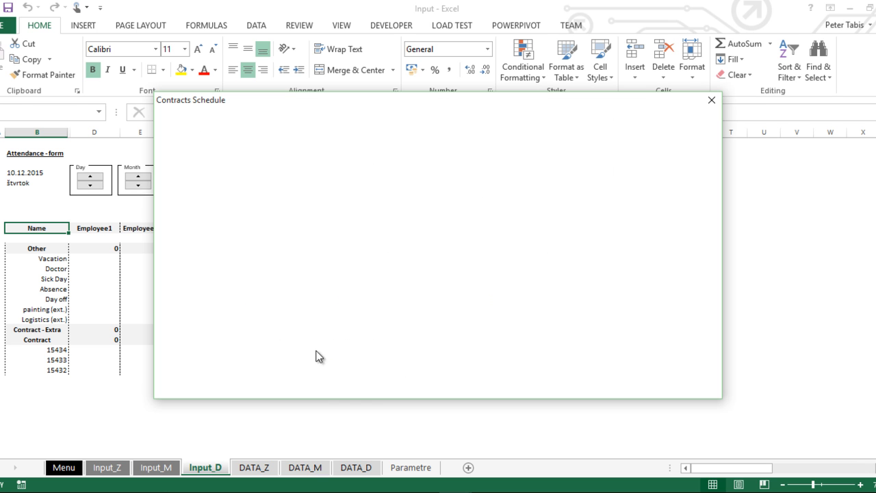
pyautogui.click(203, 236)
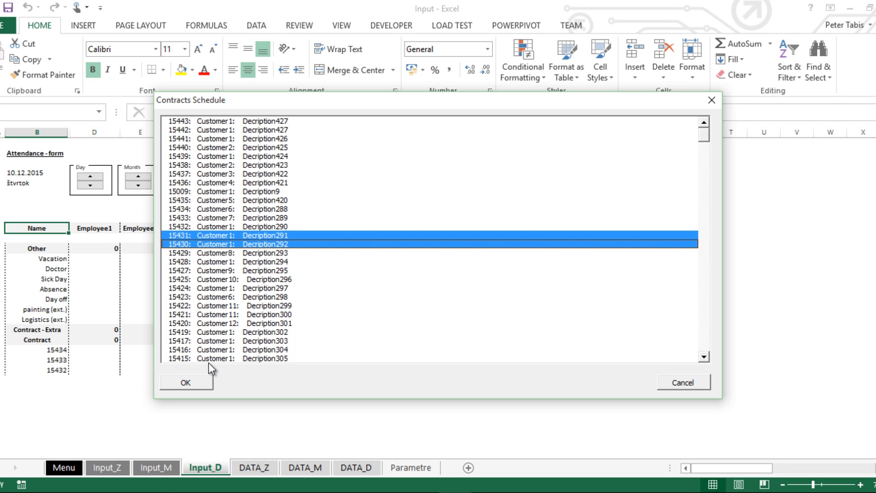
pyautogui.click(196, 382)
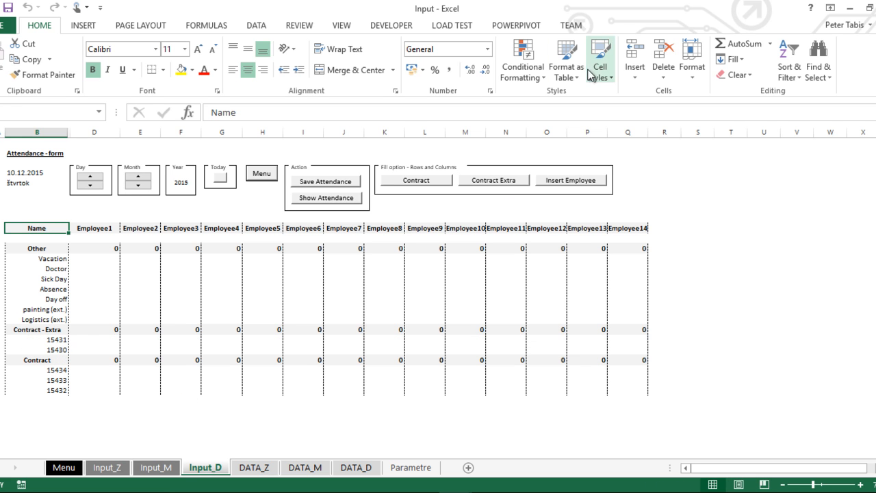
# - Insert a new employee column after Employee14 and name it Employee15
pyautogui.click(554, 184)
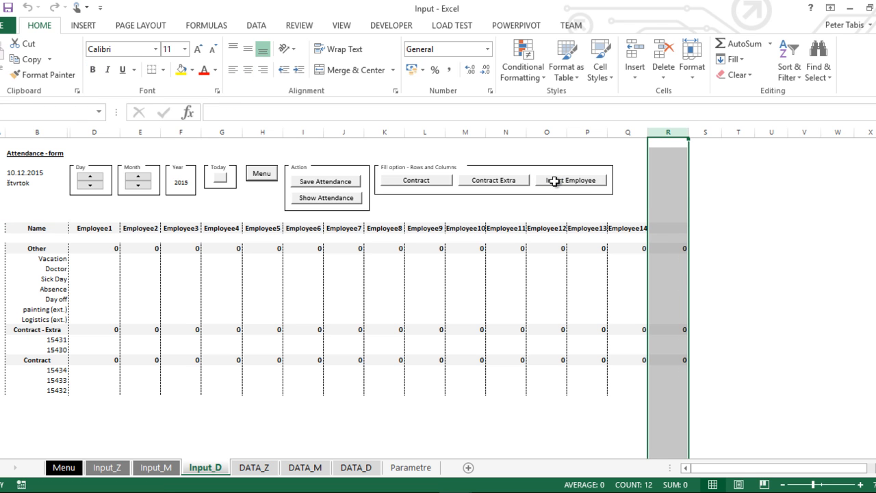
pyautogui.click(669, 232)
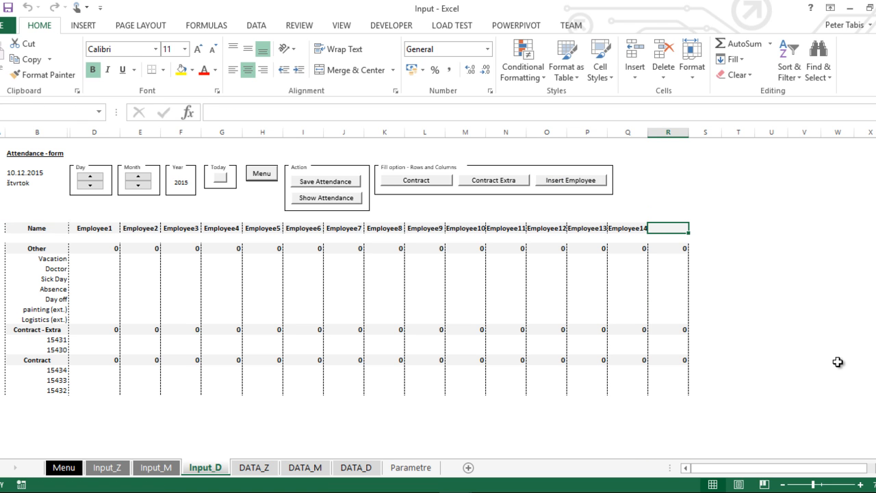
pyautogui.write('Employ')
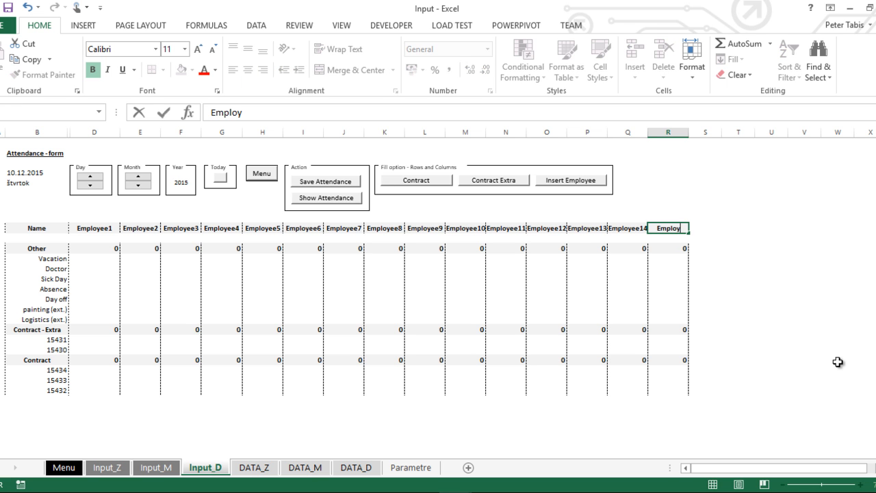
pyautogui.write('ee15')
pyautogui.press('Return')
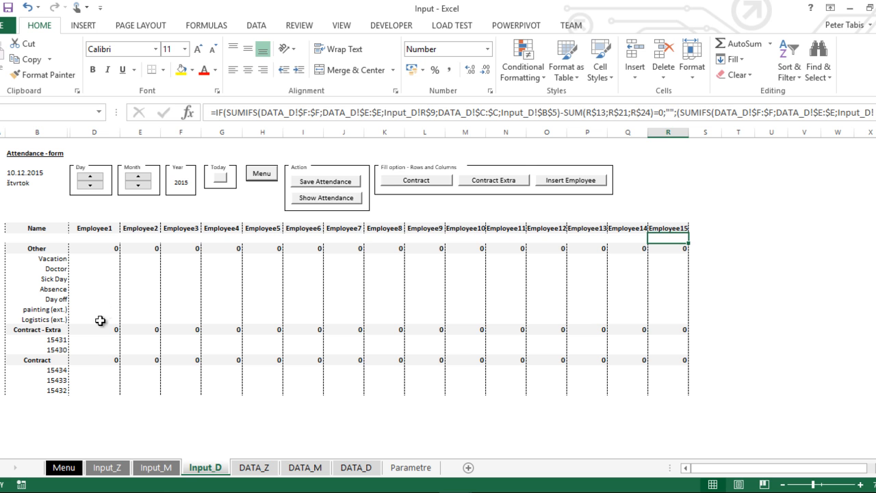
# - Enter 1, 2 and 3 hours for Employee1 to Employee3 in the first Contract row, and 1 hour in Employee3's two rows below
pyautogui.click(108, 370)
pyautogui.moveTo(455, 491)
pyautogui.write('1')
pyautogui.press('Tab')
pyautogui.write('2')
pyautogui.press('Tab')
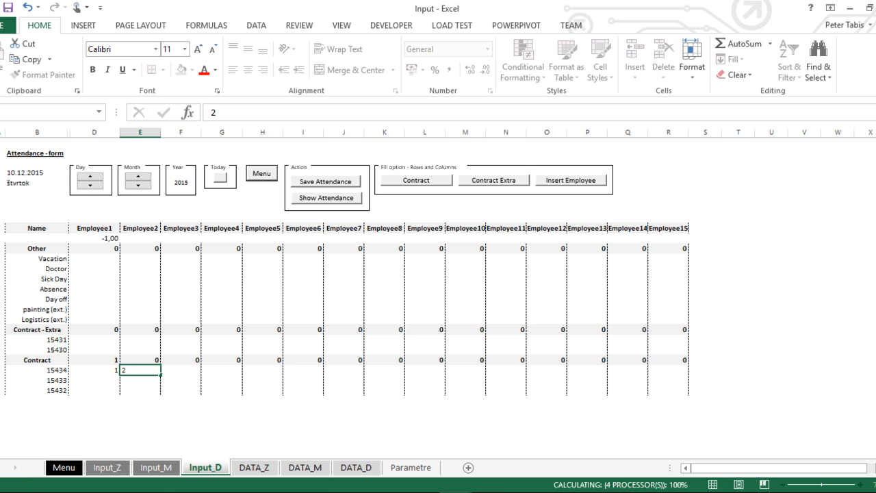
pyautogui.write('3')
pyautogui.press('Return')
pyautogui.write('1')
pyautogui.press('Return')
pyautogui.write('1')
pyautogui.press('Return')
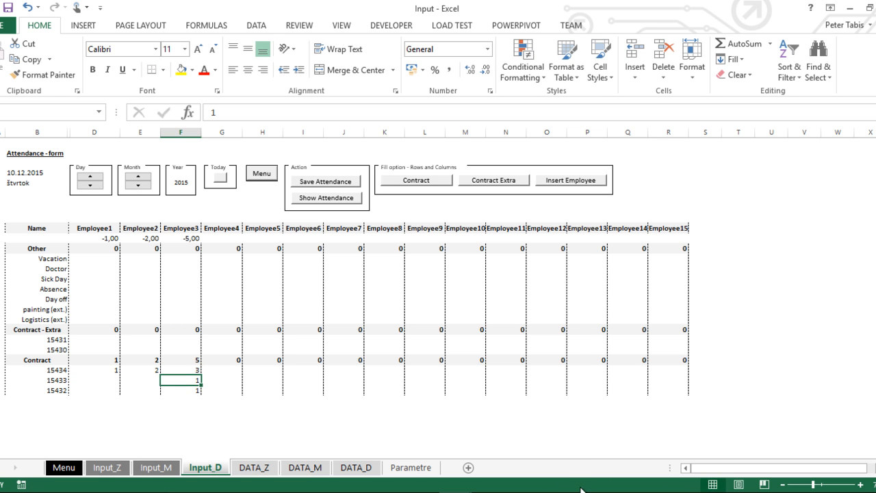
# - Enter 1 hour for Employee15 in both Contract - Extra rows
pyautogui.click(665, 337)
pyautogui.write('1')
pyautogui.press('Return')
pyautogui.write('1')
pyautogui.press('Return')
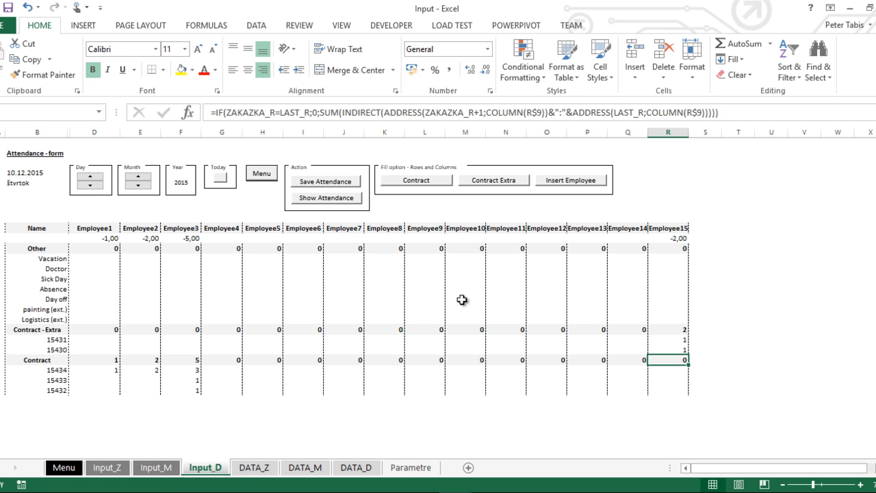
# - Save the attendance and inspect the check row under the employee names from Employee1 to Employee15
pyautogui.click(326, 180)
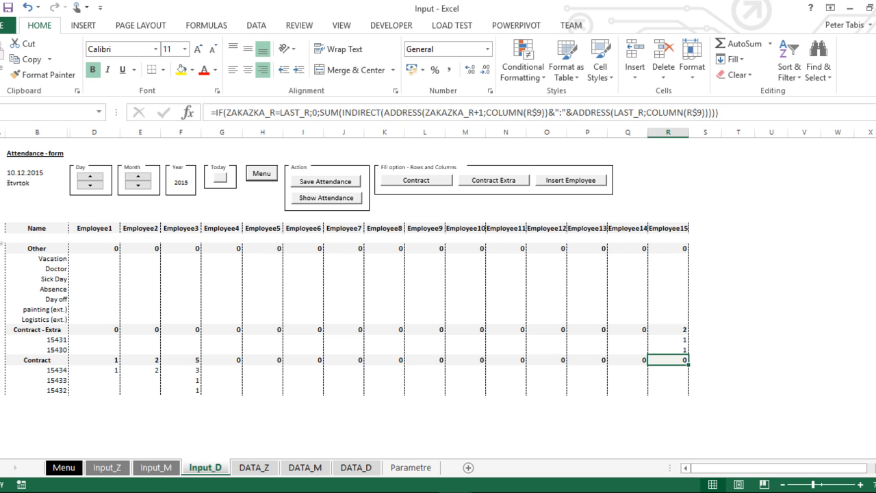
pyautogui.click(2, 238)
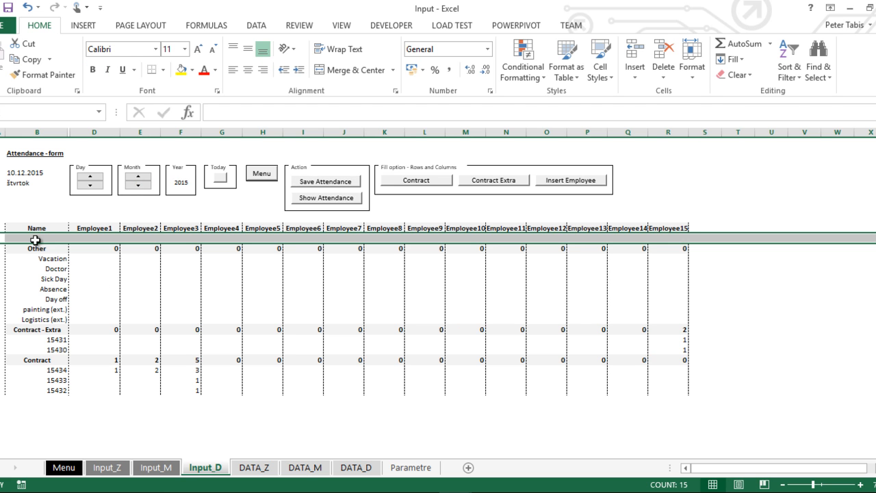
pyautogui.moveTo(80, 238); pyautogui.dragTo(678, 239)
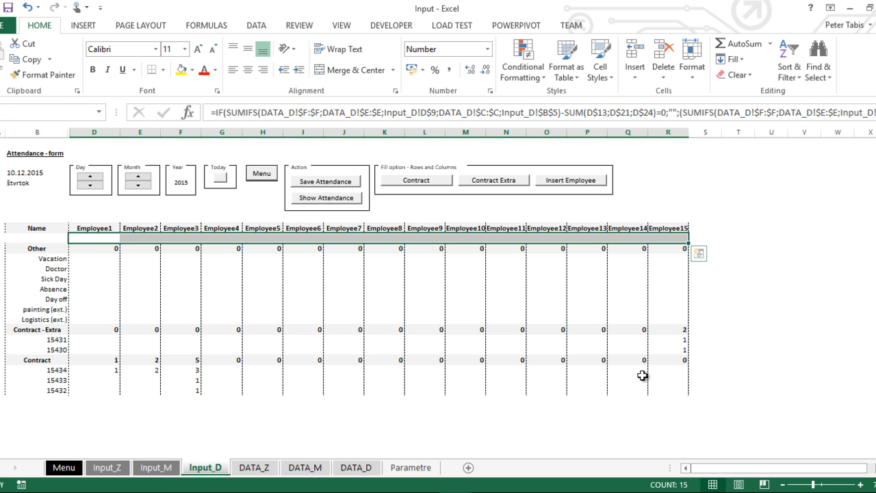
# - Test the check row by entering 3 hours for Employee10 in the last Contract row, and clear that entry
pyautogui.click(454, 390)
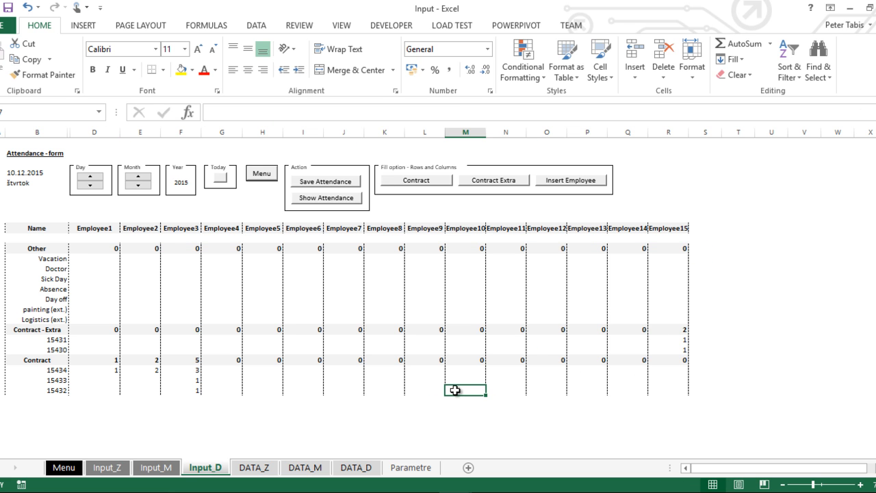
pyautogui.write('3')
pyautogui.click(454, 390)
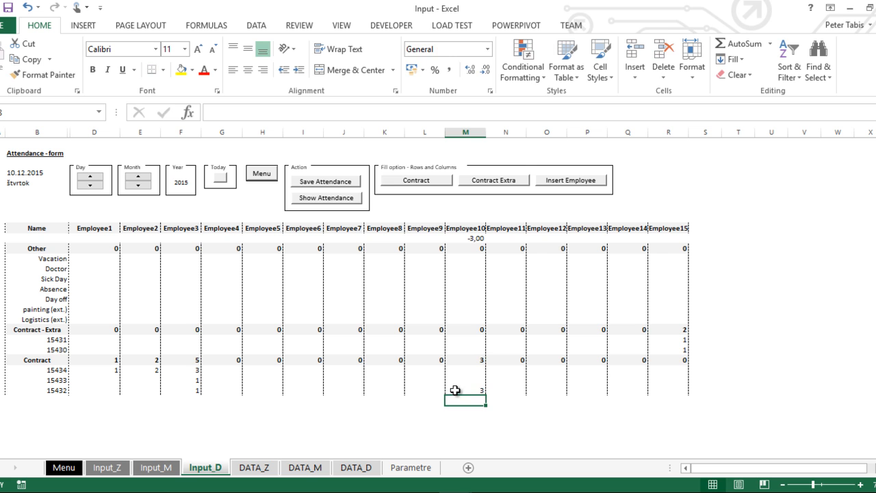
pyautogui.click(471, 235)
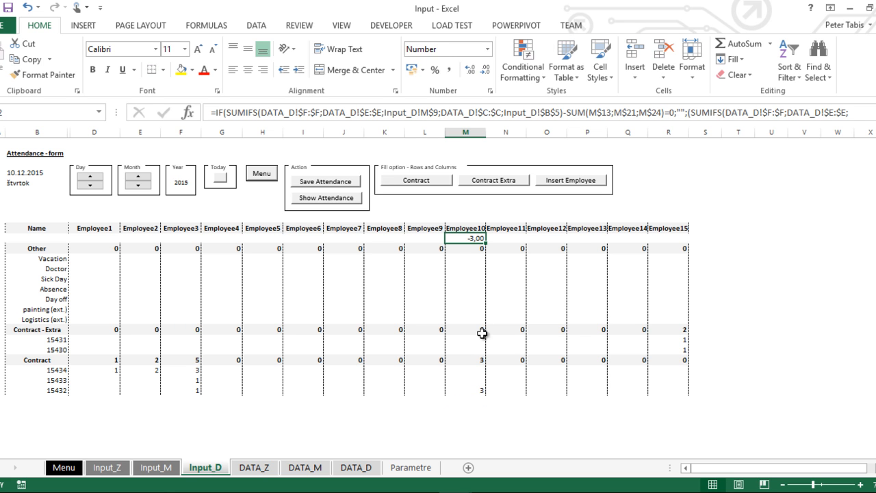
pyautogui.click(468, 389)
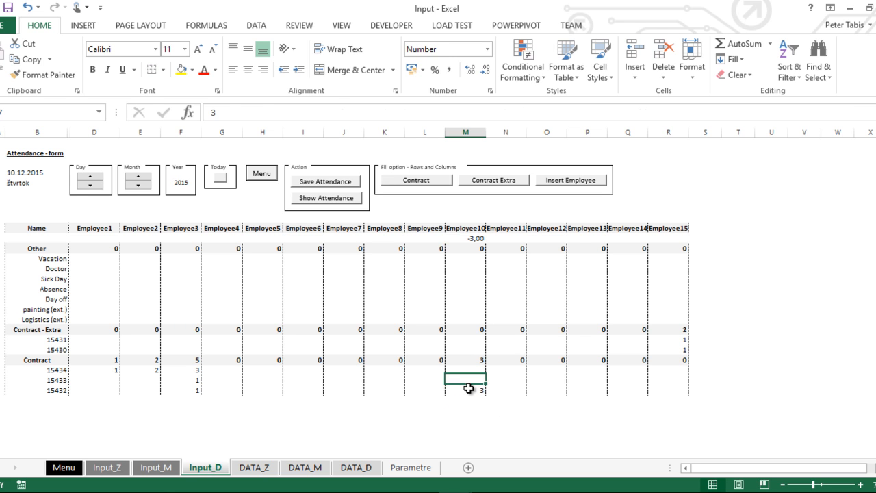
pyautogui.press('Delete')
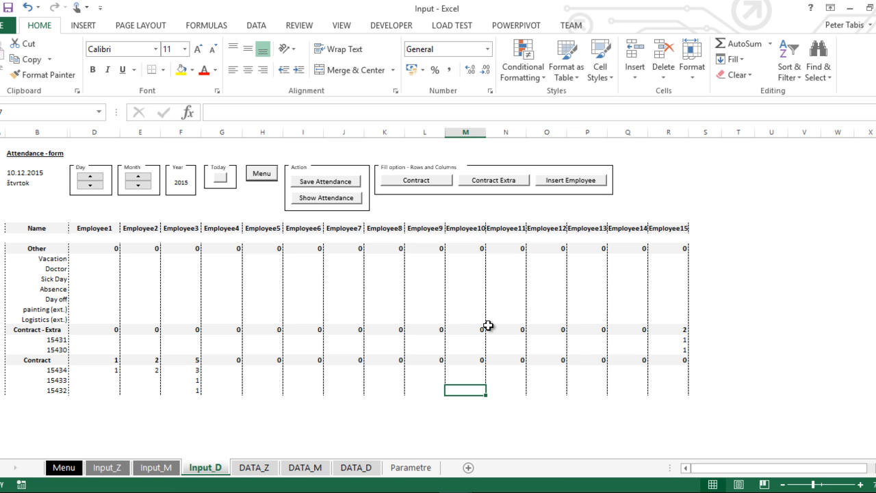
# - Open the DATA_D sheet and examine the last stored records dated 10.12.2015
pyautogui.click(355, 468)
pyautogui.click(186, 255)
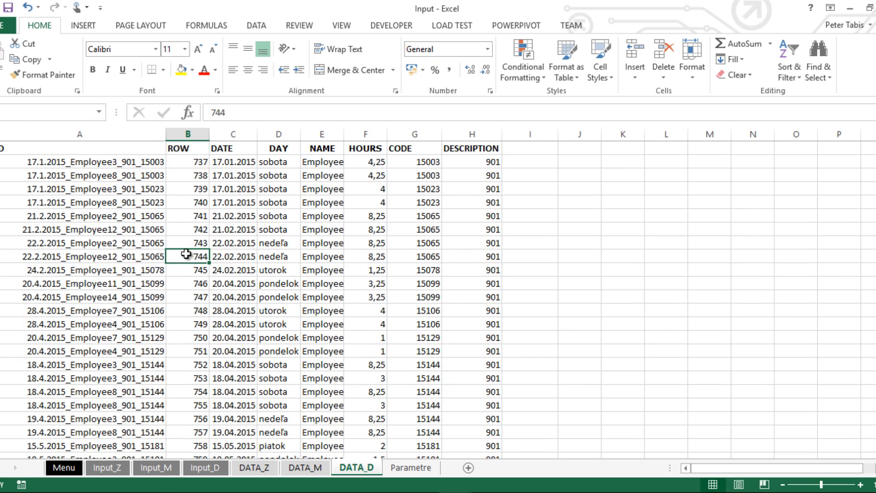
pyautogui.hotkey('ctrl', 'Down')
pyautogui.scroll(-1, 196, 274)
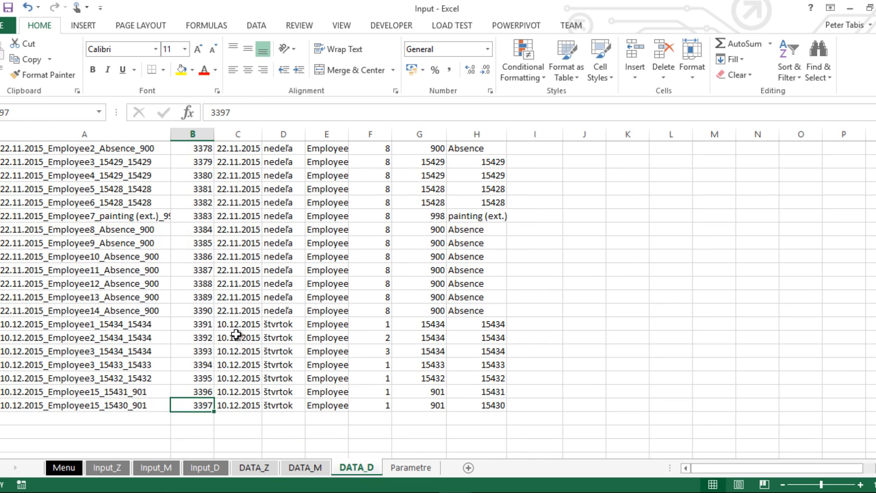
pyautogui.moveTo(228, 327); pyautogui.dragTo(238, 403)
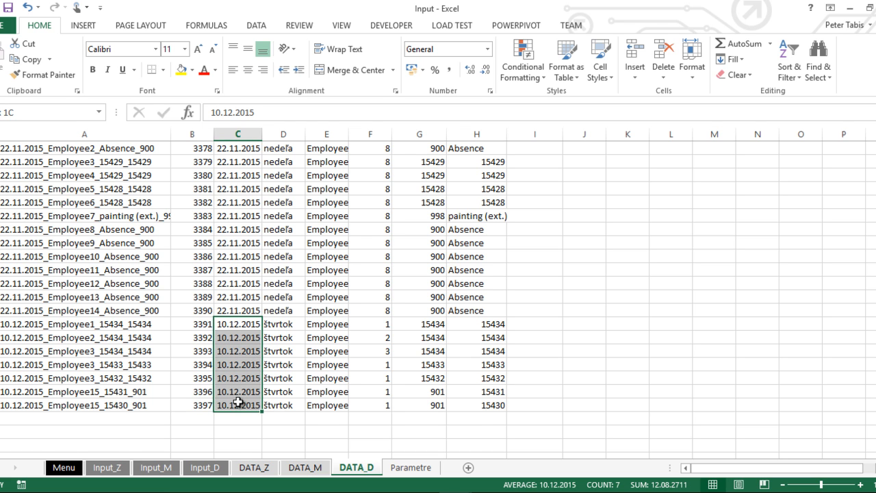
# - Examine the record IDs of the 10.12.2015 entries for Employee1 to Employee3 in column A
pyautogui.click(54, 324)
pyautogui.click(55, 337)
pyautogui.click(57, 351)
pyautogui.click(56, 364)
pyautogui.click(60, 378)
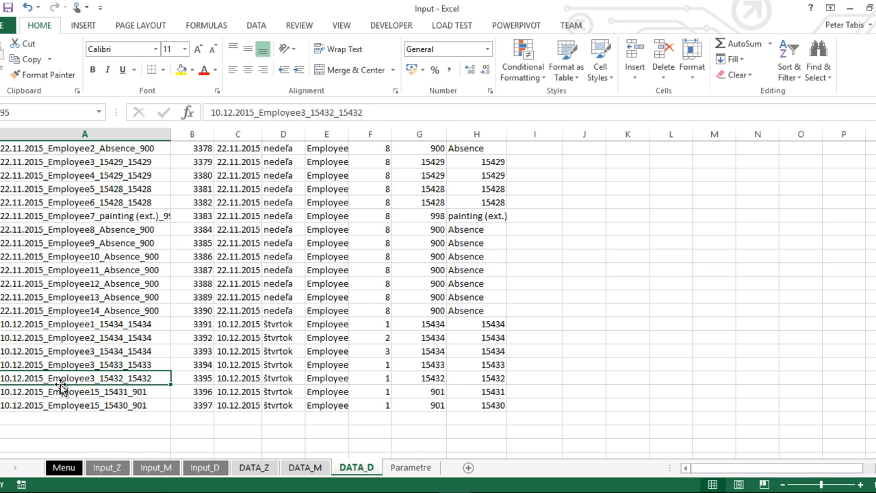
pyautogui.click(72, 327)
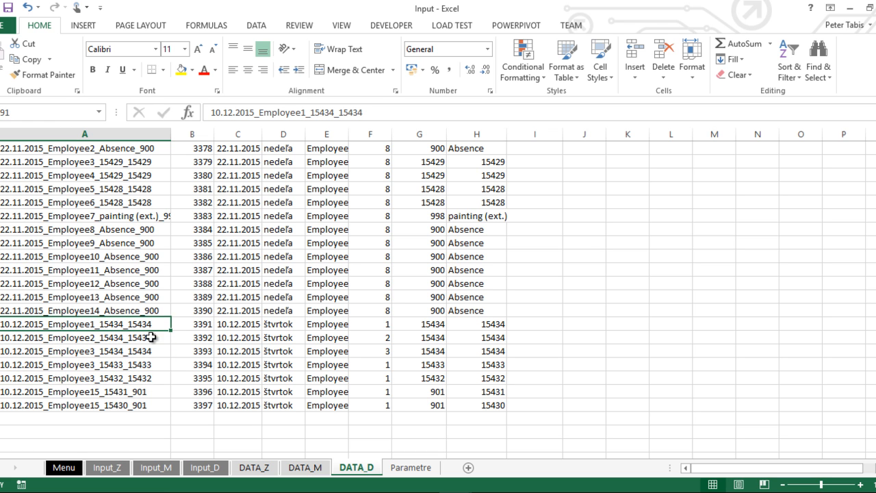
# - Examine the contract codes and stored hours of the 10.12.2015 records in the CODE and HOURS columns
pyautogui.click(429, 323)
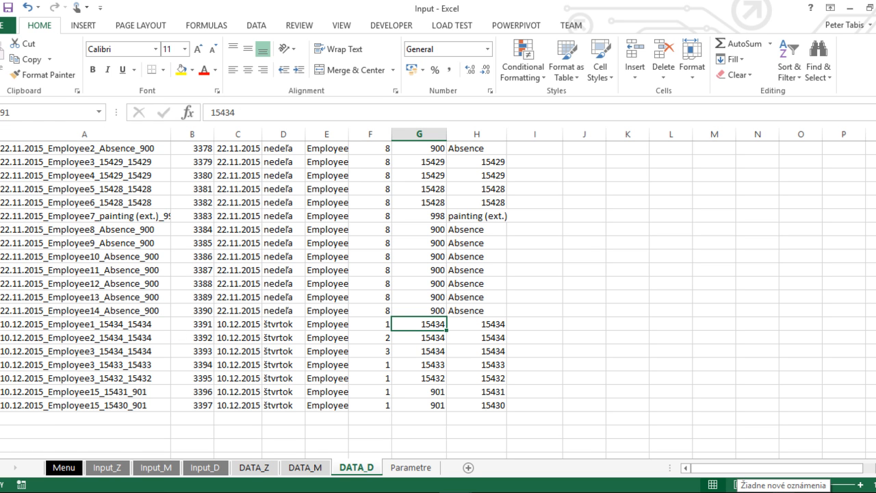
pyautogui.press('Down')
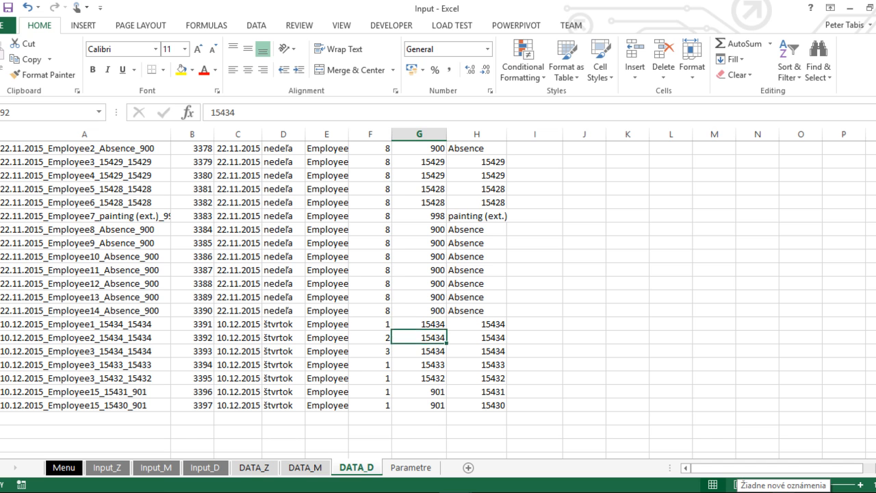
pyautogui.press('Left')
pyautogui.press('Up')
pyautogui.press('Down')
pyautogui.press('Down')
pyautogui.press('Down')
pyautogui.press('Down')
pyautogui.press('Down')
pyautogui.press('Down')
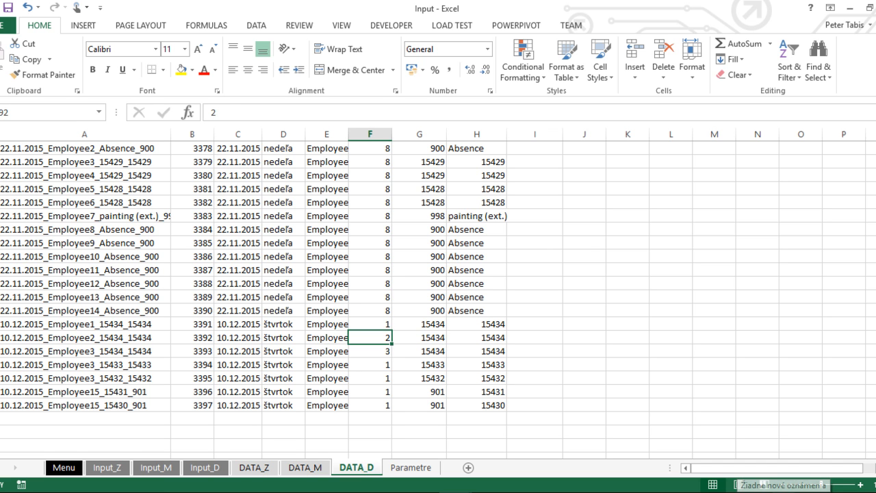
pyautogui.press('Up')
pyautogui.press('Up')
pyautogui.press('Up')
pyautogui.press('Up')
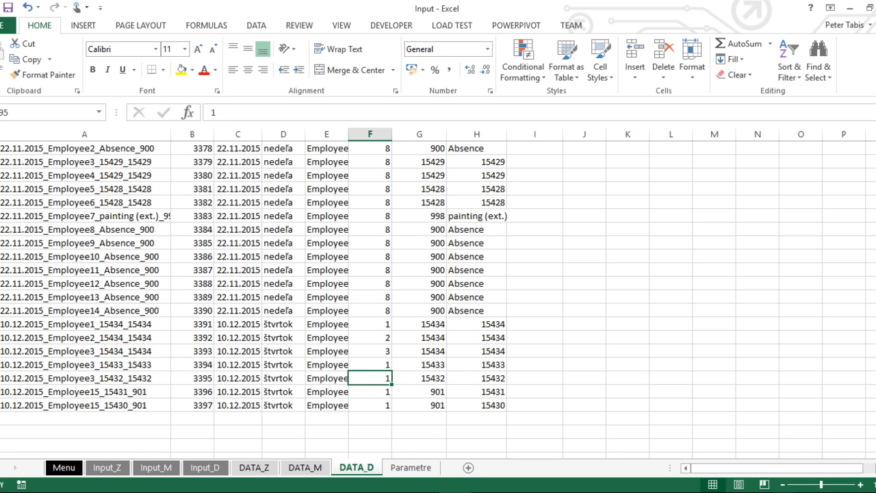
pyautogui.press('Up')
pyautogui.press('Up')
# - Go through the IDs of all 10.12.2015 records from Employee1 to Employee15 and back to the first one
pyautogui.press('Home')
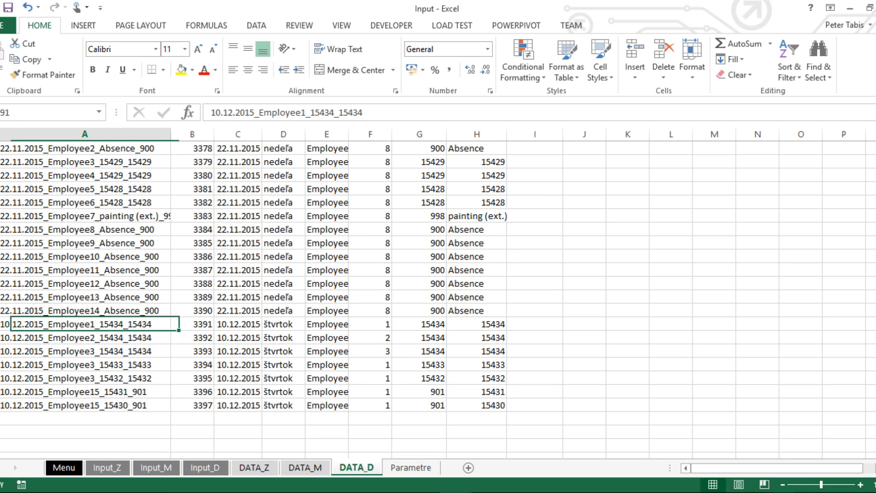
pyautogui.press('Down')
pyautogui.press('Down')
pyautogui.press('Down')
pyautogui.press('Down')
pyautogui.press('Down')
pyautogui.press('Down')
pyautogui.press('Down')
pyautogui.press('Up')
pyautogui.press('Up')
pyautogui.press('Up')
pyautogui.press('Up')
pyautogui.press('Up')
pyautogui.press('Up')
pyautogui.press('Up')
# - On Input_D, advance the form to 11.12.2015, inspect the check row, and show that day's attendance
pyautogui.click(202, 467)
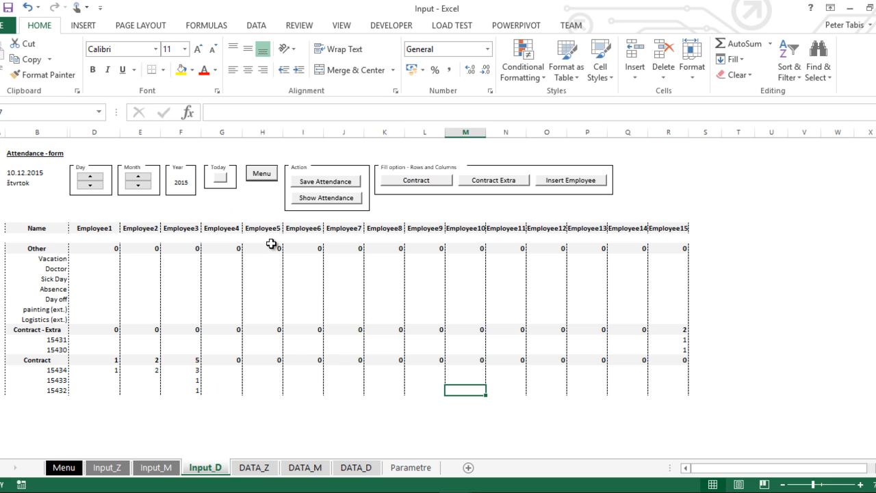
pyautogui.click(91, 183)
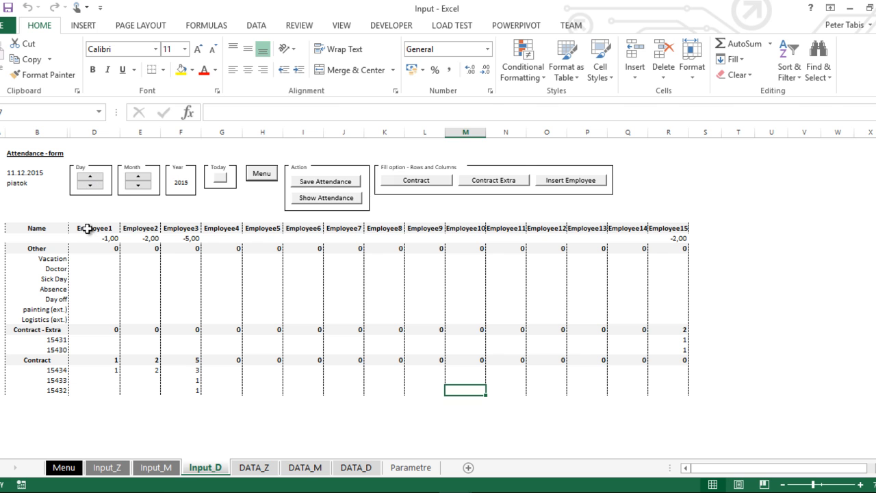
pyautogui.moveTo(84, 236); pyautogui.dragTo(674, 238)
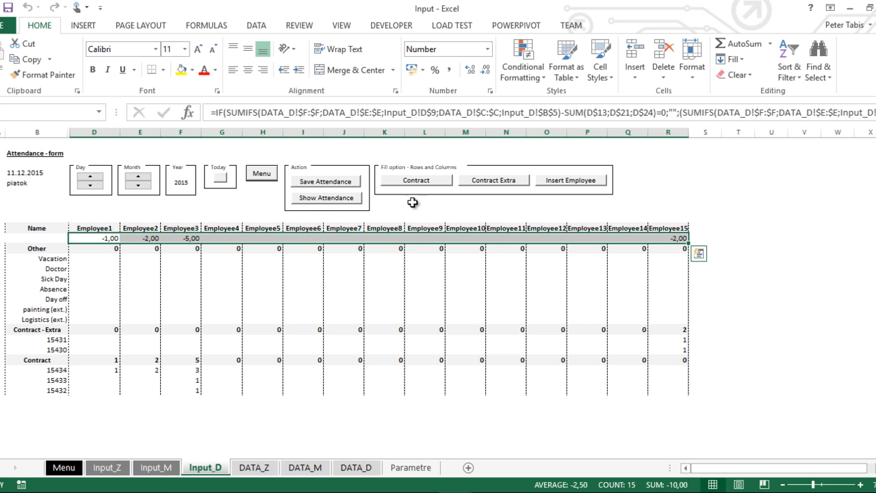
pyautogui.click(345, 198)
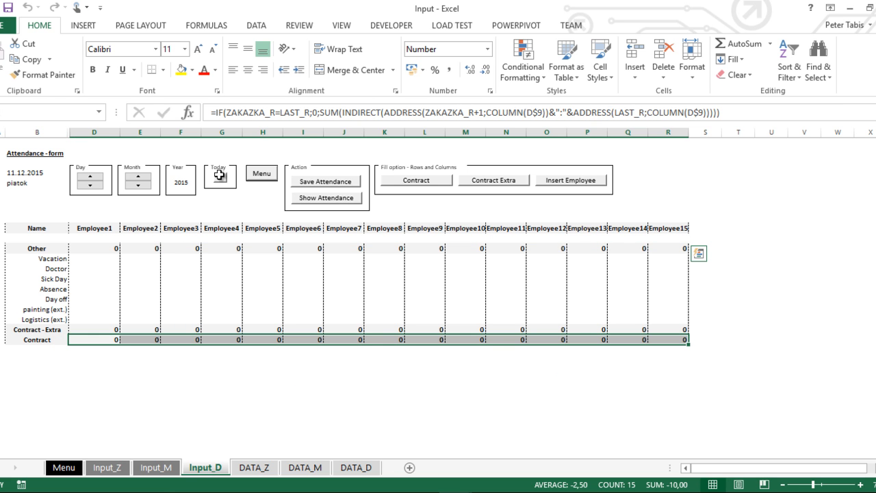
# - Return the form to today's date, show its attendance, and inspect the Contract - Extra rows
pyautogui.click(216, 184)
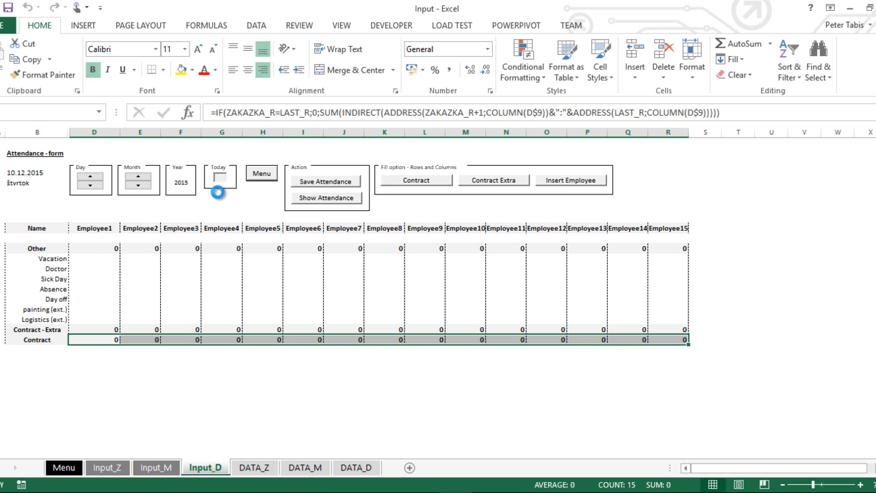
pyautogui.click(308, 199)
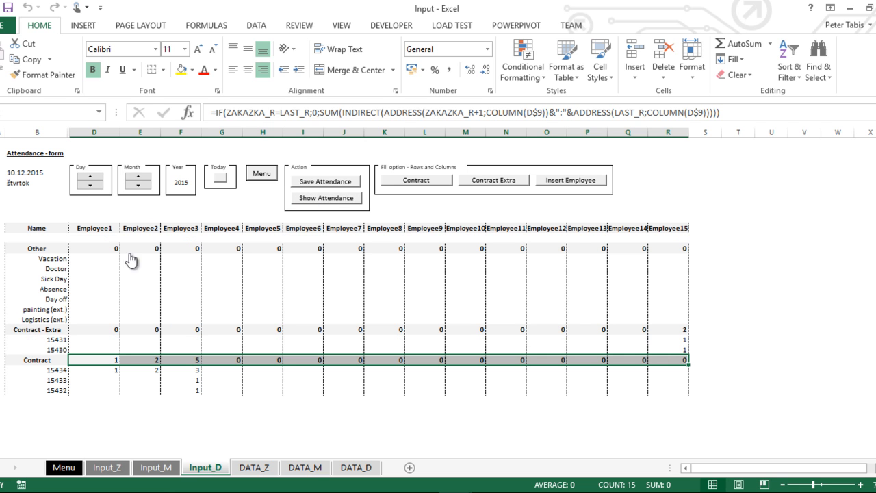
pyautogui.click(38, 340)
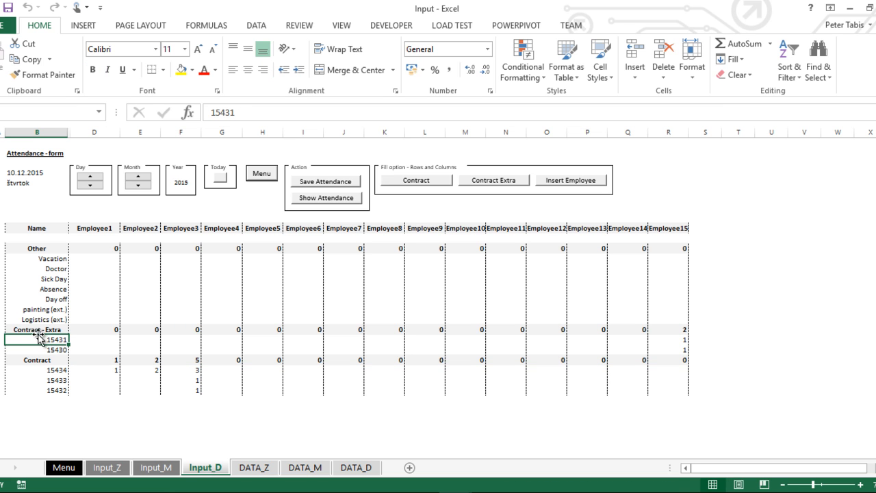
pyautogui.click(41, 329)
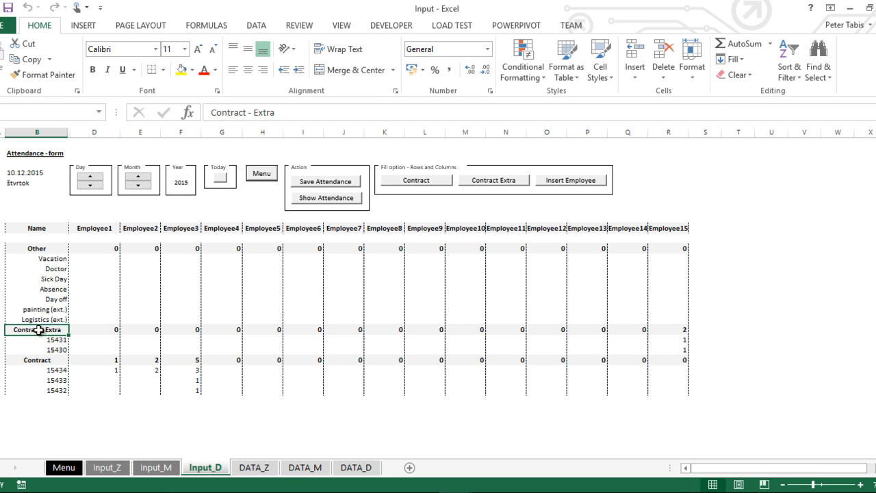
# - Set Employee15's hours for extra contract 15431 to 3 and enter d for extra contract 15430
pyautogui.click(679, 340)
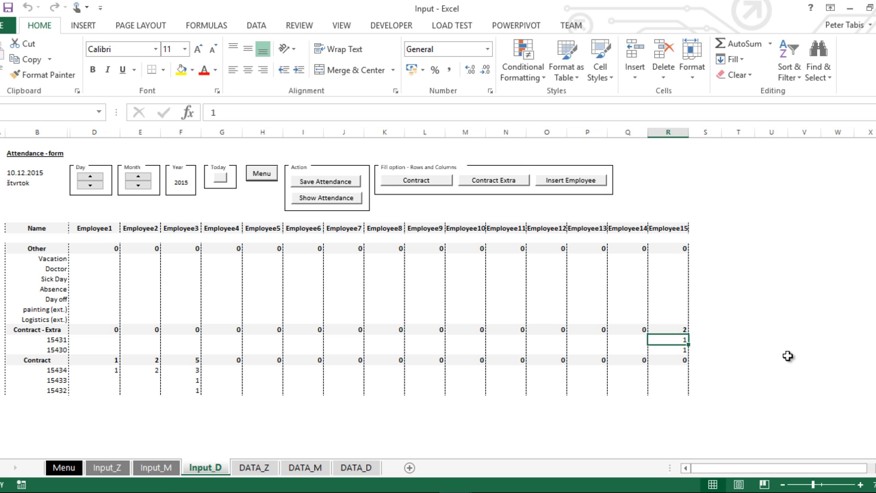
pyautogui.write('3')
pyautogui.press('Return')
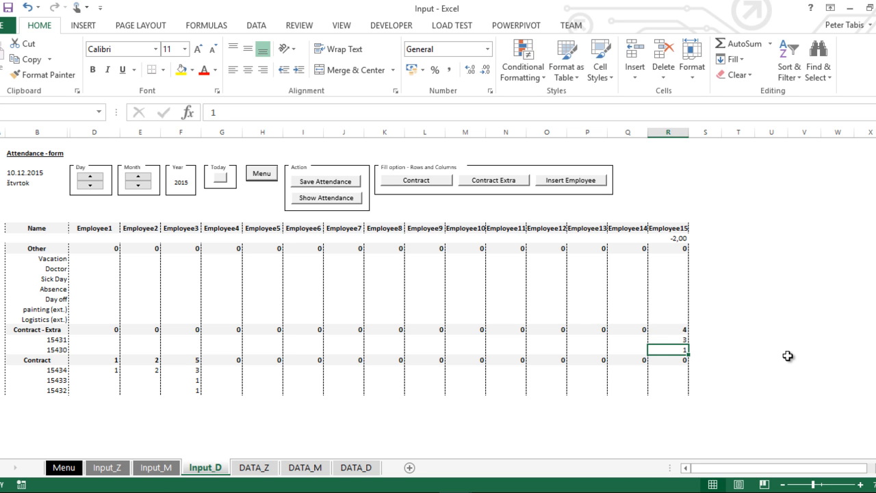
pyautogui.write('d')
pyautogui.press('Return')
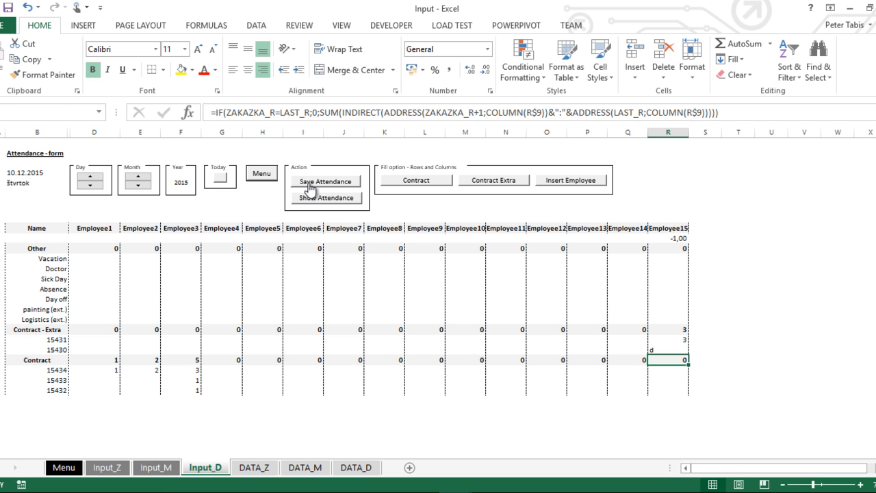
pyautogui.click(0, 350)
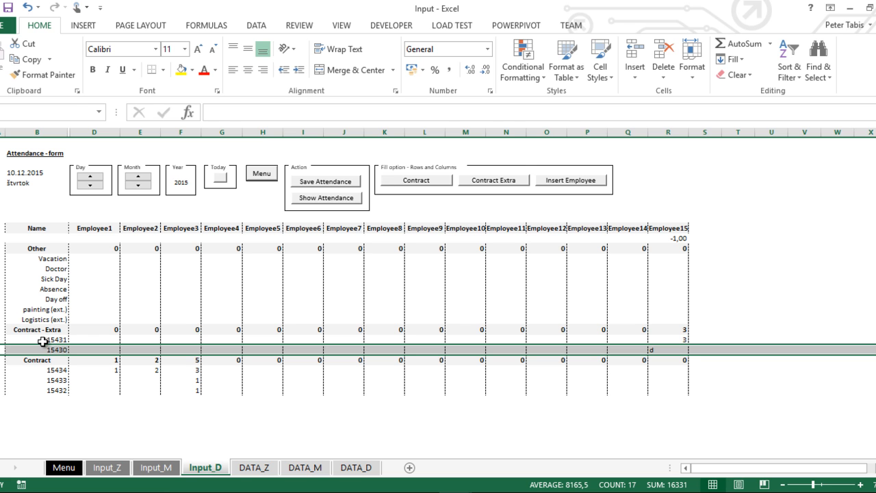
pyautogui.click(1, 340)
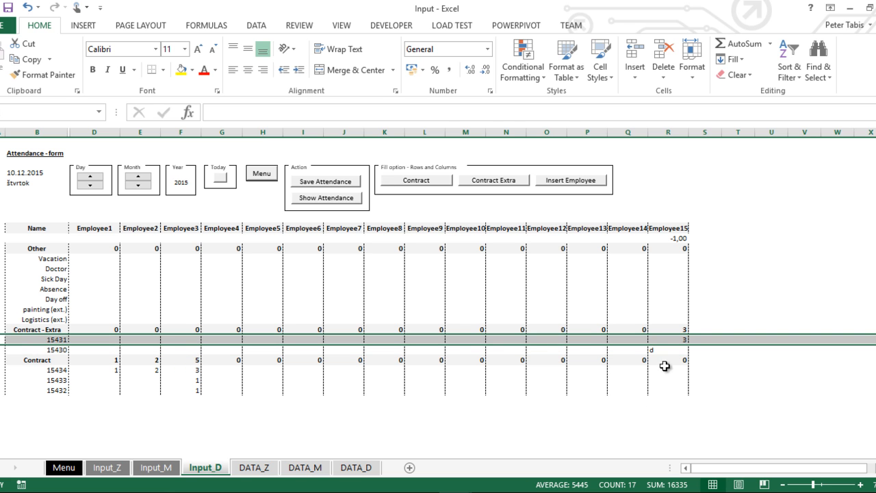
# - Save the attendance, inspecting the check row under the employee names, and reload the stored attendance for 10.12.2015
pyautogui.click(322, 185)
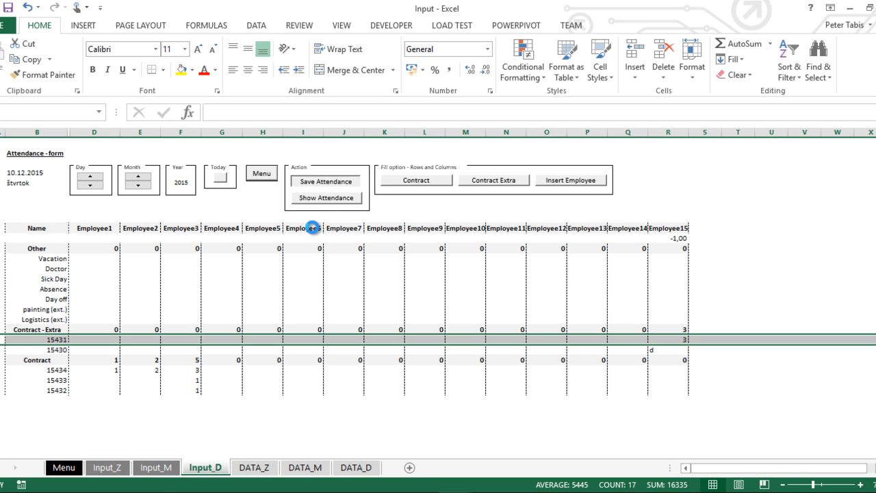
pyautogui.click(667, 238)
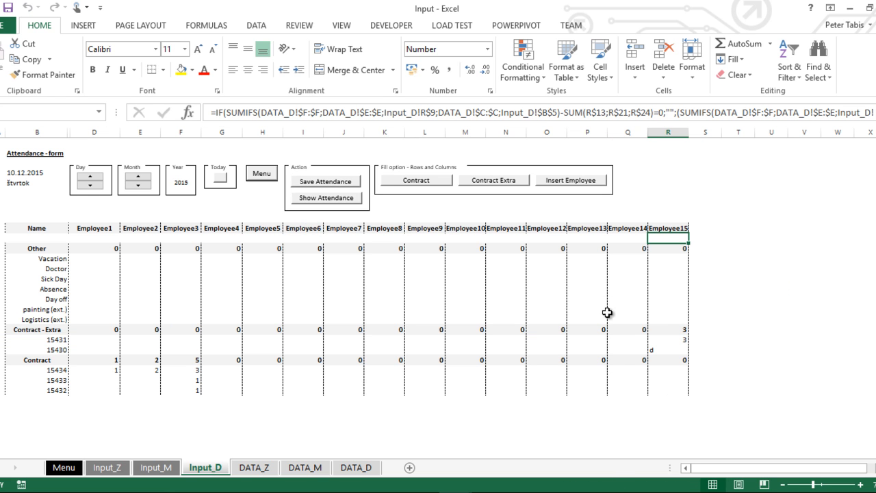
pyautogui.moveTo(688, 242); pyautogui.dragTo(37, 241)
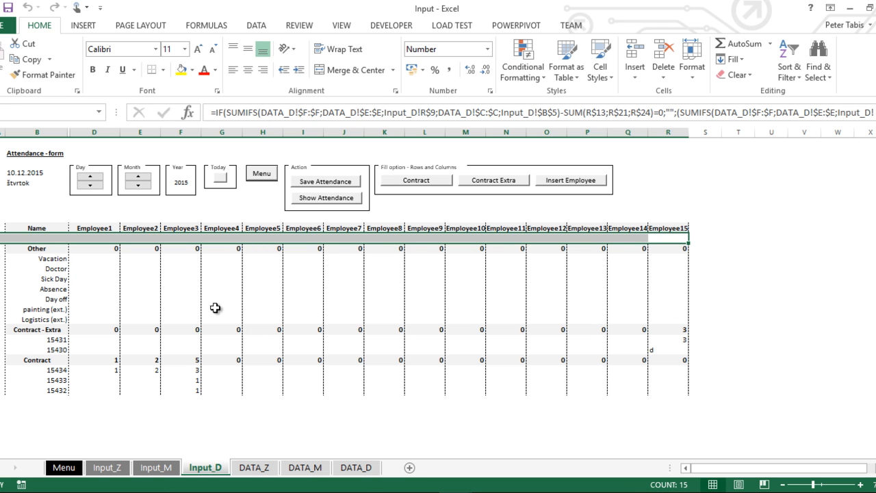
pyautogui.click(313, 199)
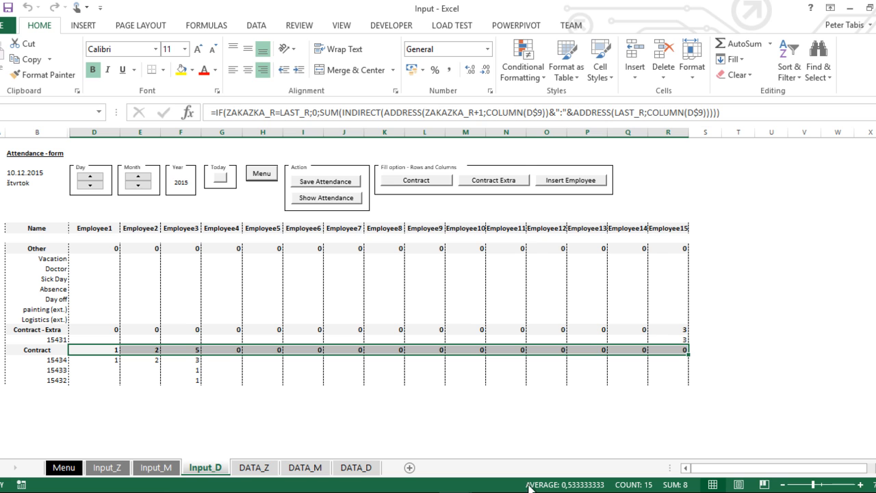
# - Set Employee3's hours to 7 for both contract 15433 and contract 15432
pyautogui.click(191, 369)
pyautogui.moveTo(256, 492)
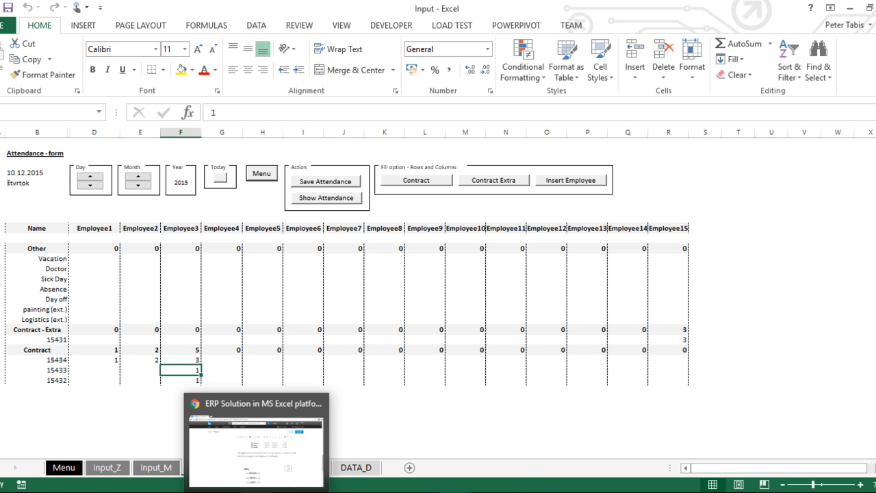
pyautogui.write('7')
pyautogui.press('Return')
pyautogui.write('7')
pyautogui.press('Return')
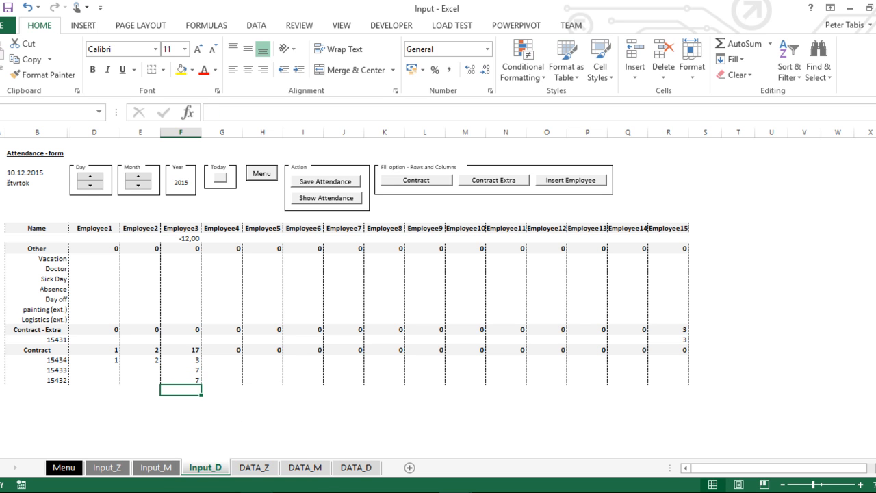
# - Enter d for Employee15 in extra contract 15431 and for Employee1 and Employee2 in contract 15434
pyautogui.click(677, 342)
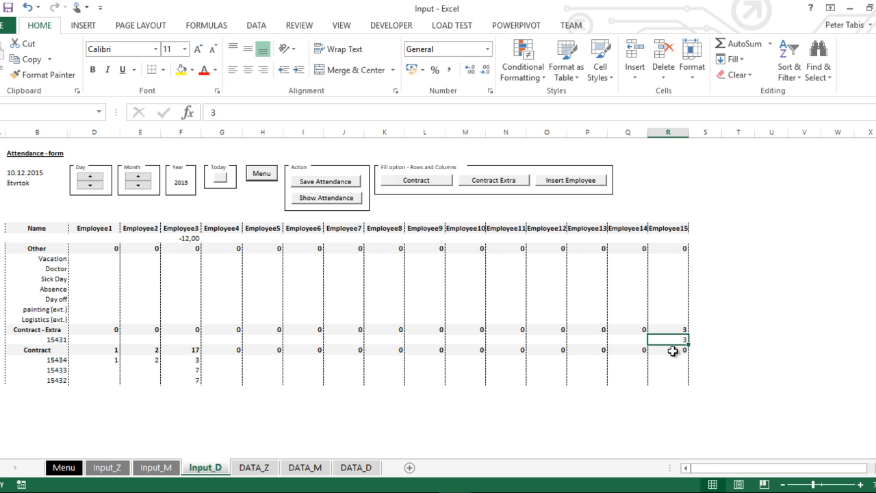
pyautogui.write('d')
pyautogui.click(536, 399)
pyautogui.click(115, 360)
pyautogui.write('d')
pyautogui.click(144, 364)
pyautogui.write('d')
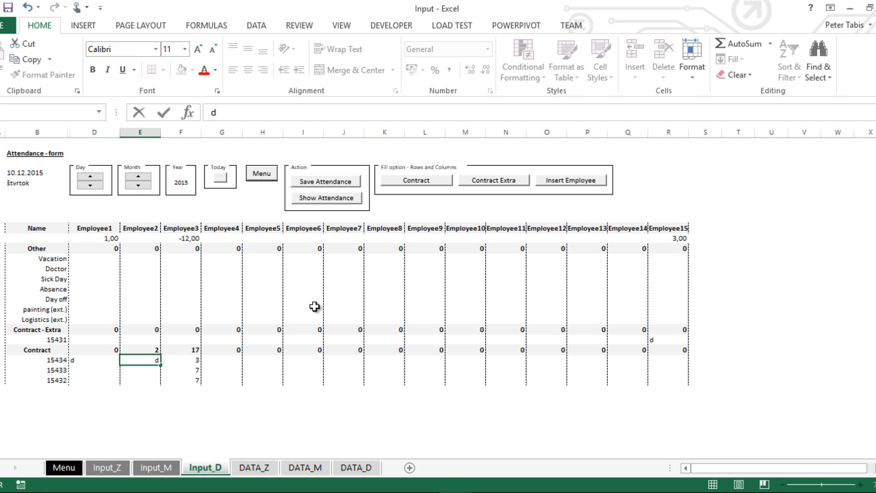
pyautogui.click(313, 307)
# - Save the attendance and show it again to inspect Employee3's stored hours in the three Contract rows
pyautogui.click(319, 184)
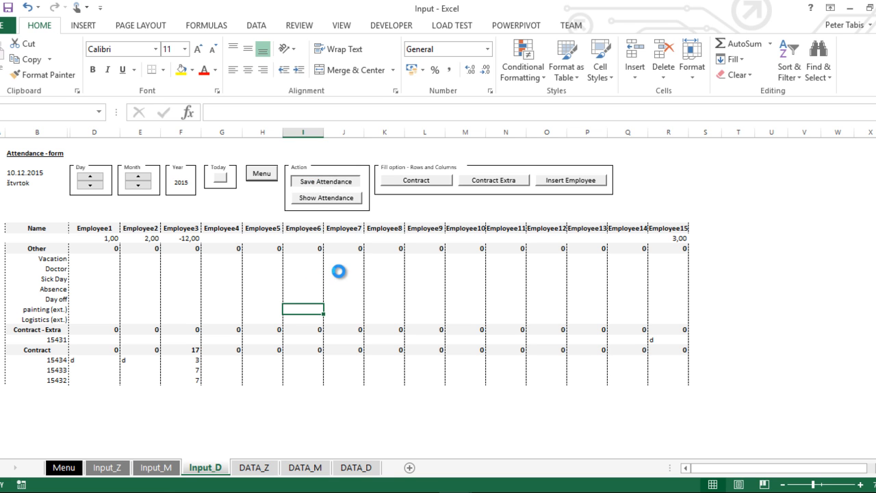
pyautogui.click(338, 199)
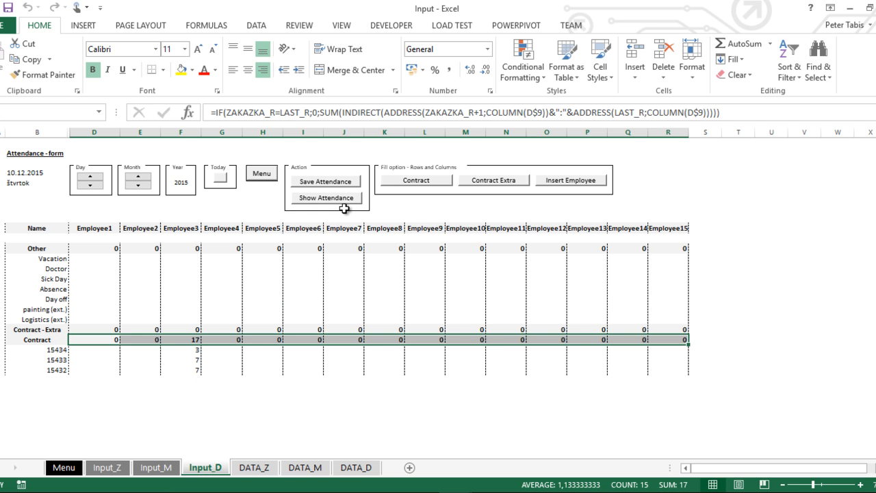
pyautogui.click(184, 228)
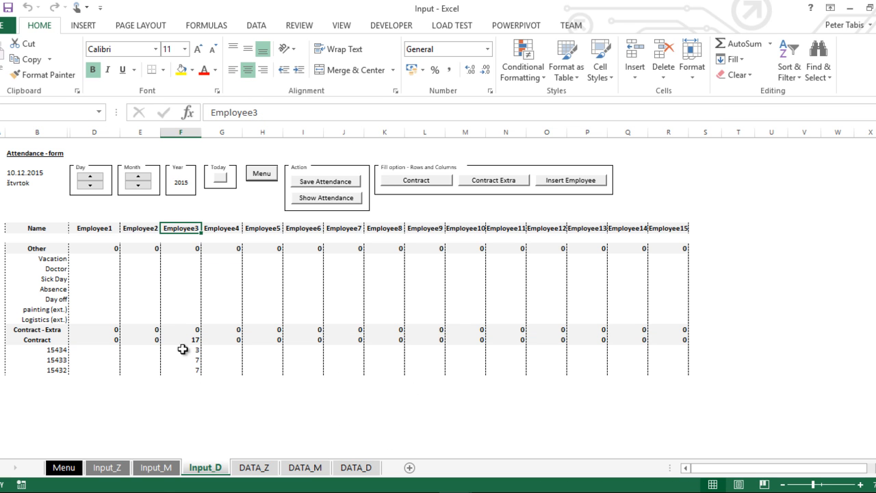
pyautogui.moveTo(195, 349); pyautogui.dragTo(195, 369)
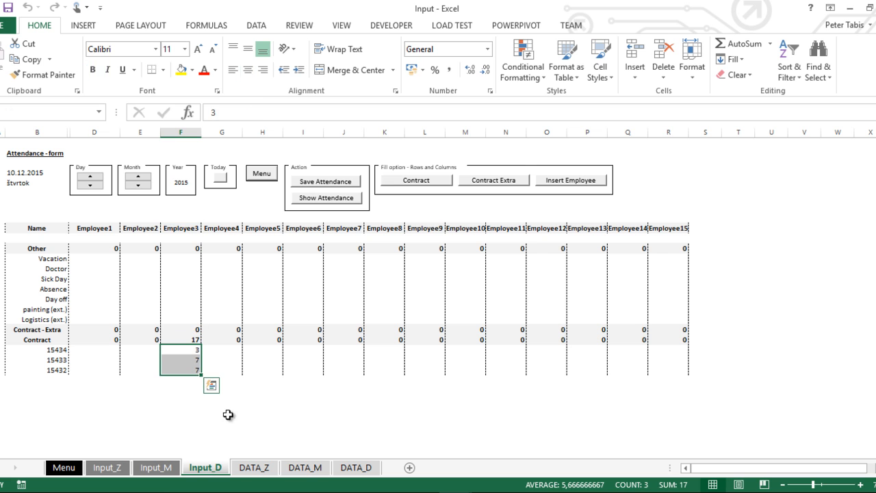
# - Clear all contents and formatting from the Employee15 column and the blank column beside it in the attendance form
pyautogui.click(189, 339)
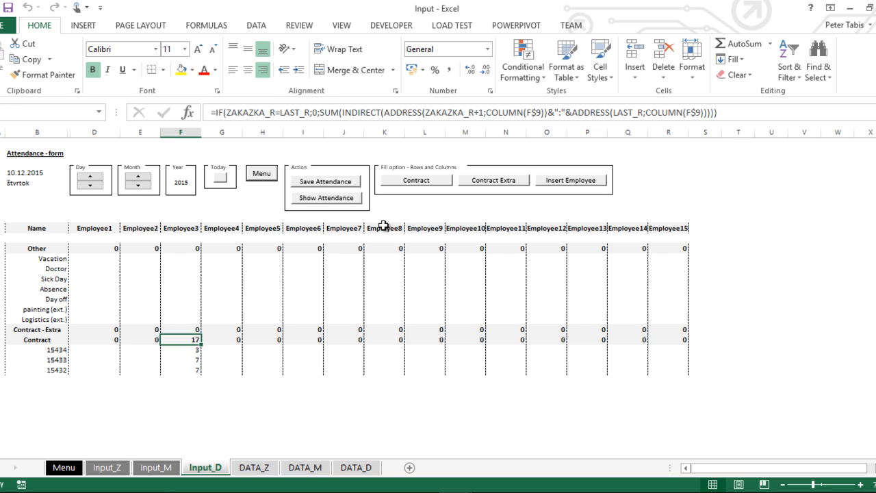
pyautogui.moveTo(385, 228); pyautogui.dragTo(776, 228)
pyautogui.moveTo(655, 219); pyautogui.dragTo(706, 407)
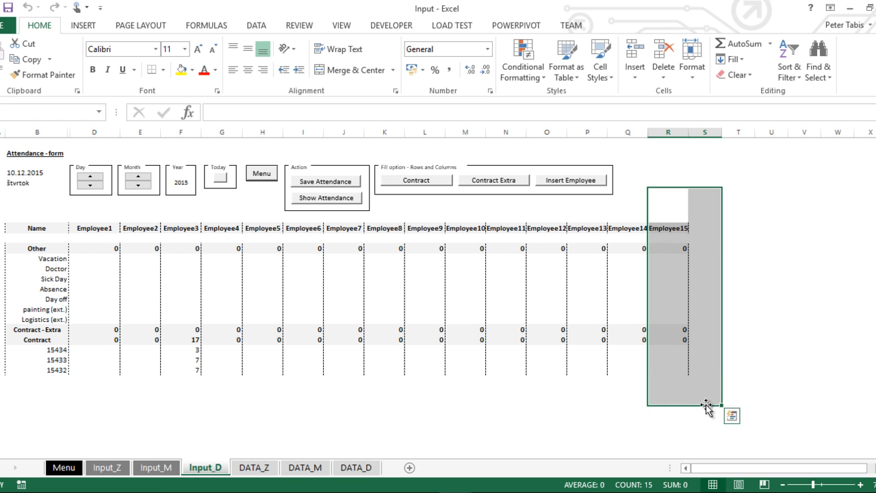
pyautogui.click(737, 75)
pyautogui.click(750, 92)
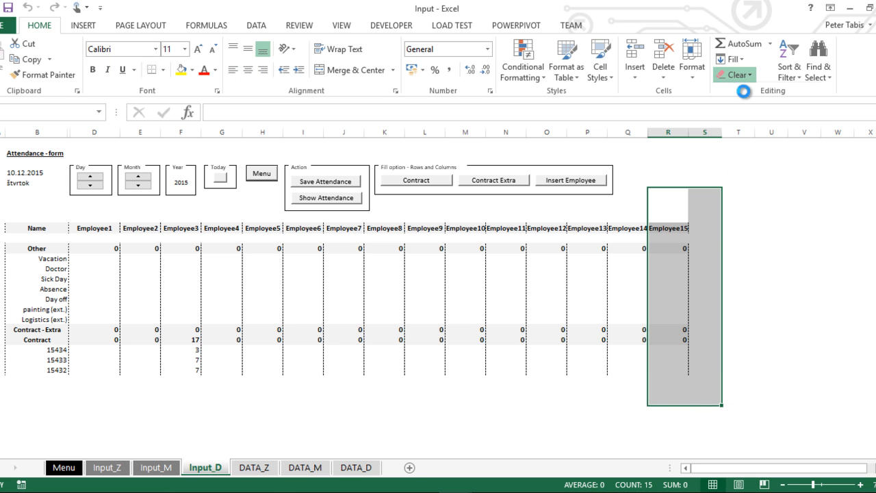
pyautogui.click(587, 420)
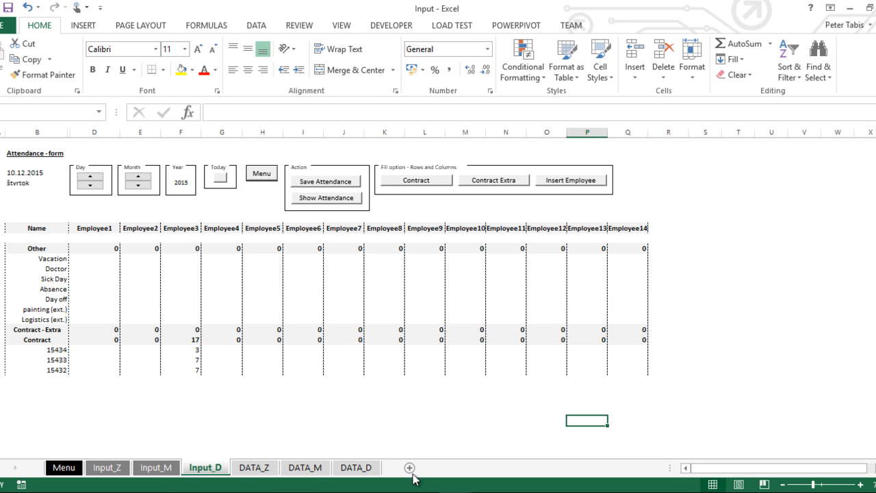
# - Compare Employee3's hours for contracts 15434, 15433 and 15432 in the attendance form with the 10.12.2015 records on the DATA_D sheet
pyautogui.click(182, 370)
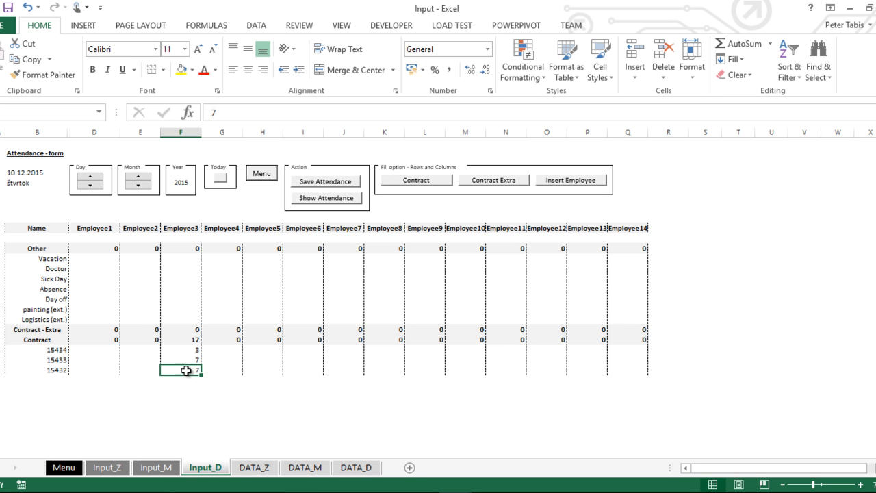
pyautogui.click(352, 467)
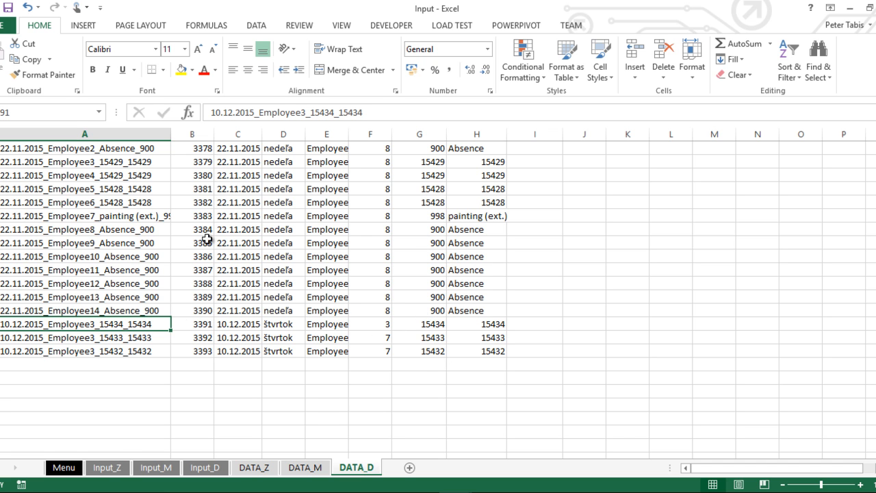
pyautogui.click(230, 328)
pyautogui.moveTo(231, 333); pyautogui.dragTo(241, 348)
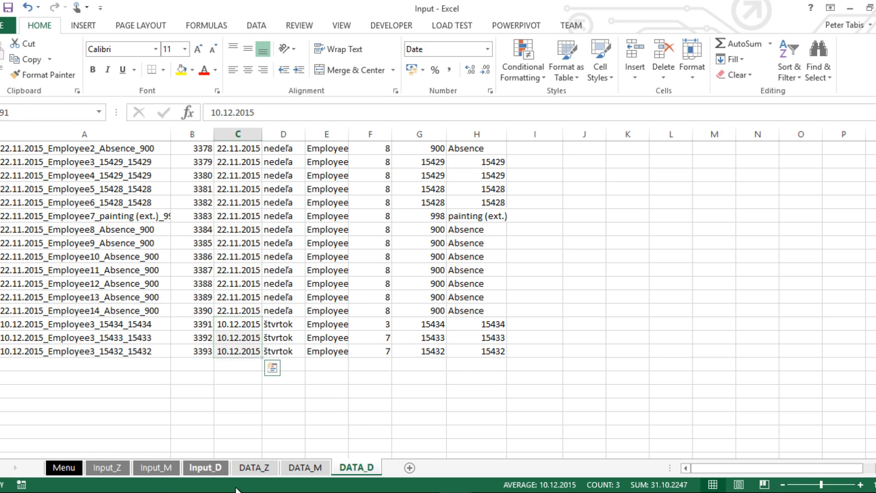
pyautogui.click(212, 468)
pyautogui.moveTo(189, 350); pyautogui.dragTo(190, 373)
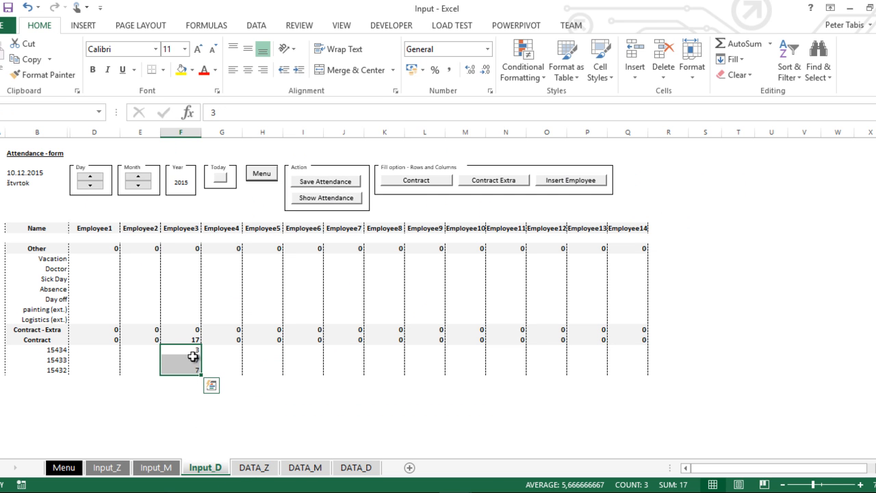
pyautogui.click(359, 468)
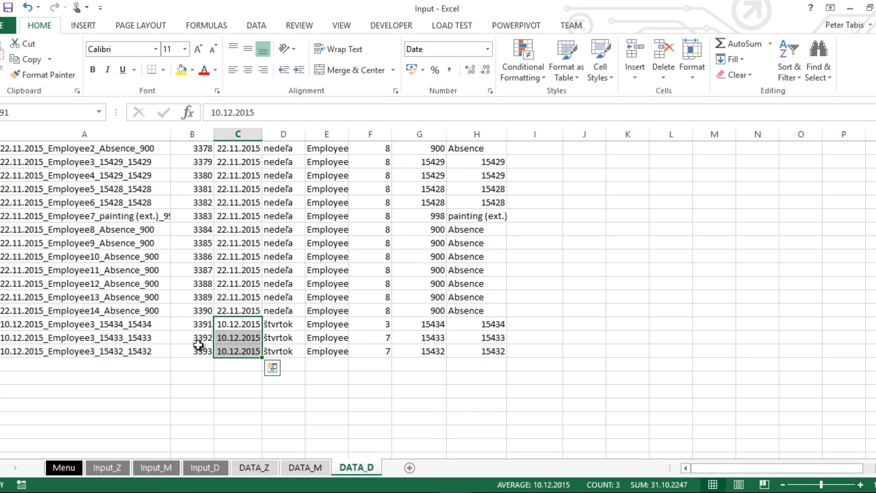
# - Return to the Input_D attendance form and go from it to the workbook's main menu
pyautogui.click(205, 467)
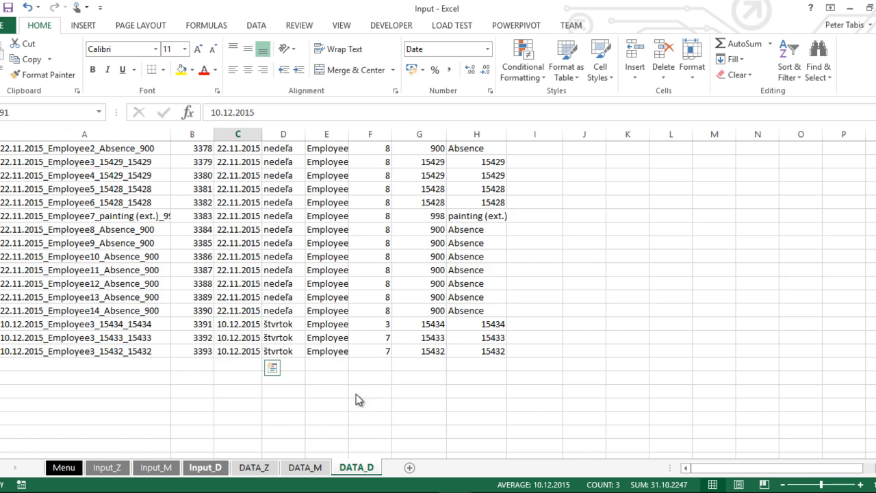
pyautogui.click(181, 279)
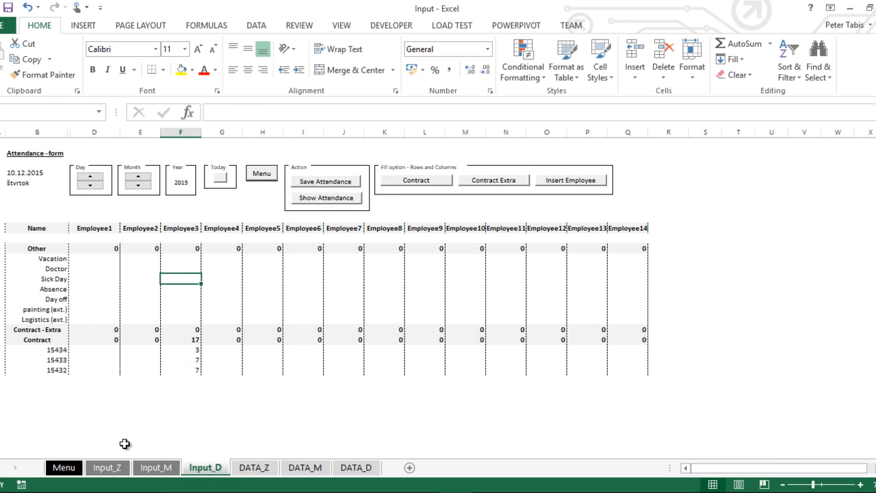
pyautogui.click(260, 173)
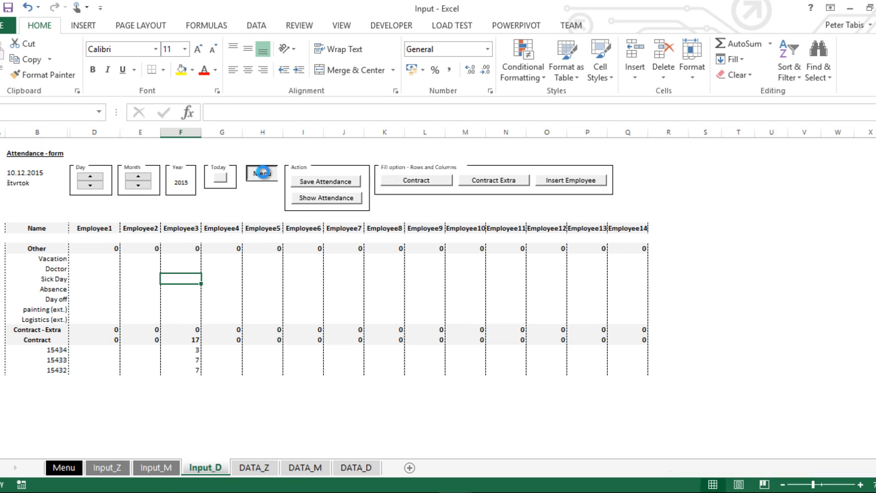